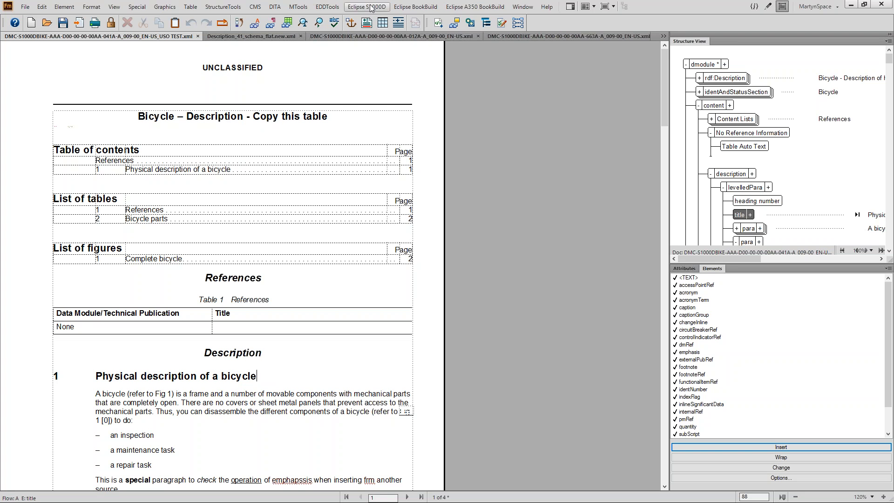
Step: Open the Mekon Database Configuration and bring up the settings of the S1000DBIKE modelic for modification
{"action": "left_click", "coordinate": [371, 8]}
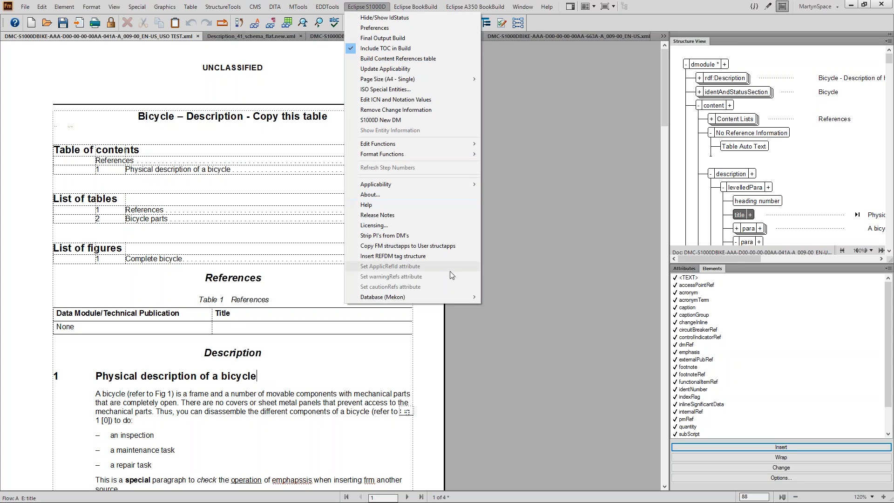
{"action": "mouse_move", "coordinate": [446, 300]}
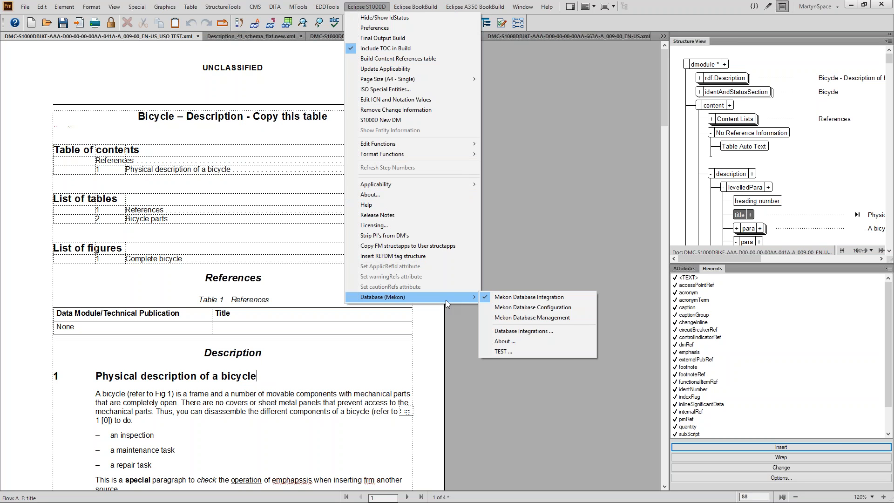
{"action": "left_click", "coordinate": [508, 308]}
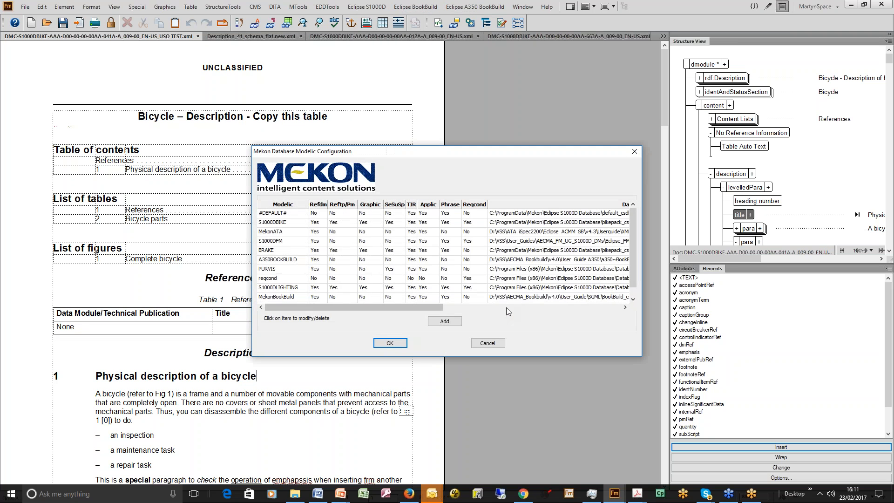
{"action": "left_click_drag", "start_coordinate": [438, 157], "coordinate": [396, 130]}
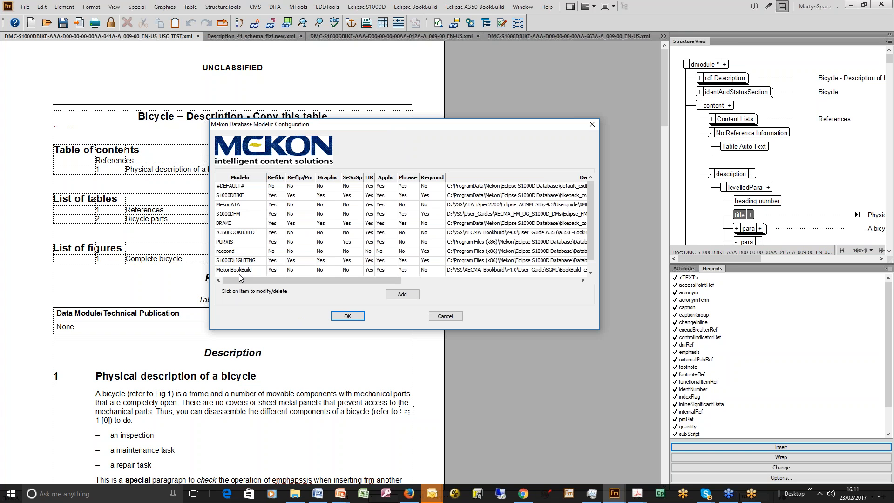
{"action": "left_click", "coordinate": [229, 197]}
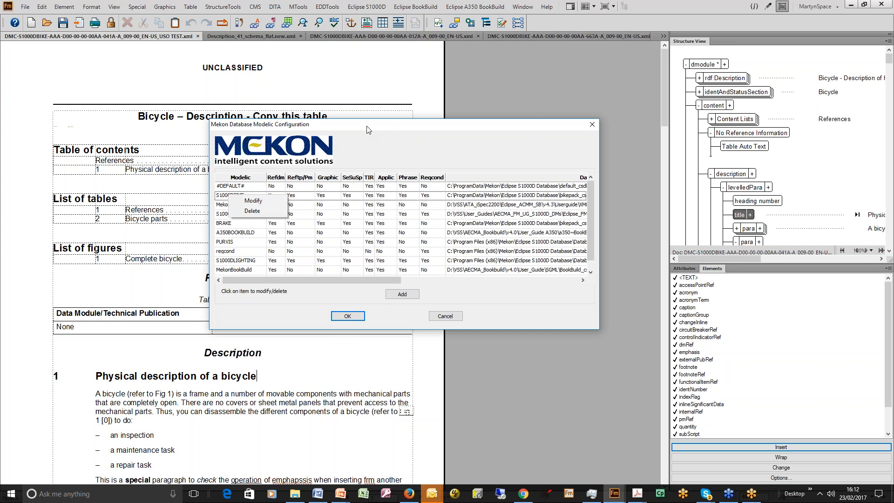
{"action": "left_click", "coordinate": [254, 201]}
{"action": "left_click_drag", "start_coordinate": [445, 152], "coordinate": [429, 124]}
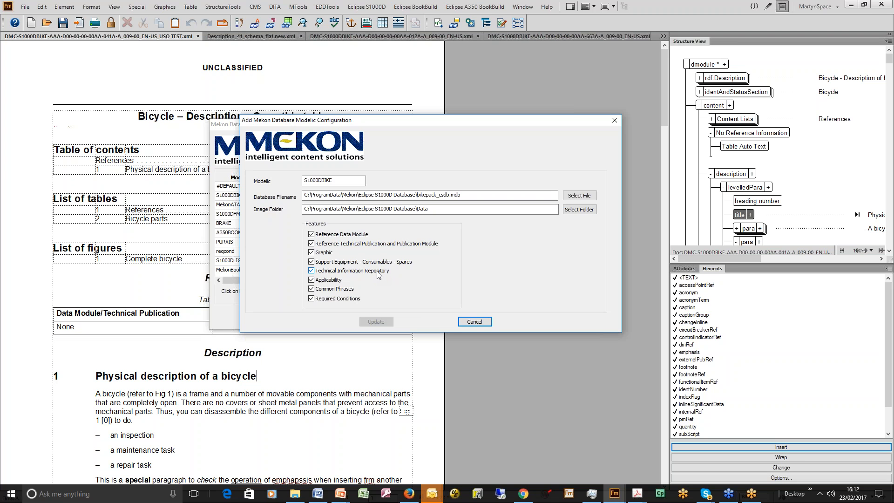
Step: Toggle the Applicability and Common Phrases features of the S1000DBIKE modelic, and leave the database configuration without saving
{"action": "left_click", "coordinate": [327, 281]}
{"action": "left_click", "coordinate": [327, 281]}
{"action": "left_click", "coordinate": [348, 292]}
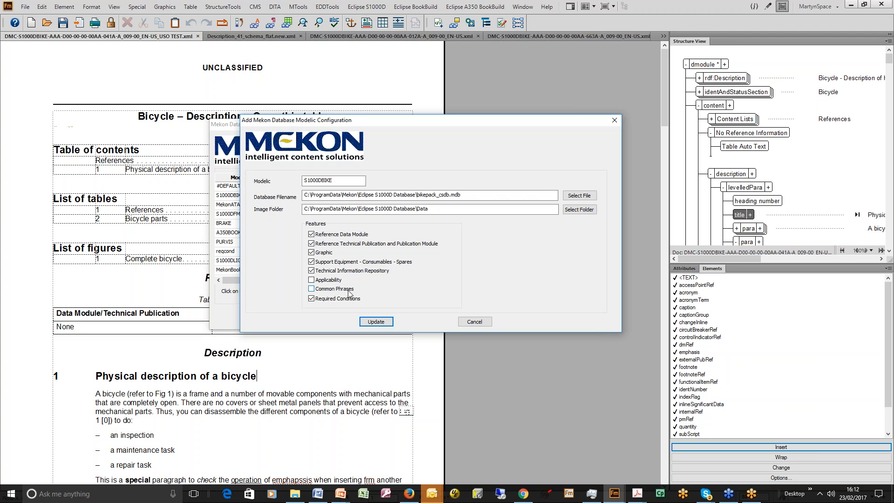
{"action": "left_click", "coordinate": [348, 293]}
{"action": "left_click", "coordinate": [328, 281]}
{"action": "left_click", "coordinate": [472, 323]}
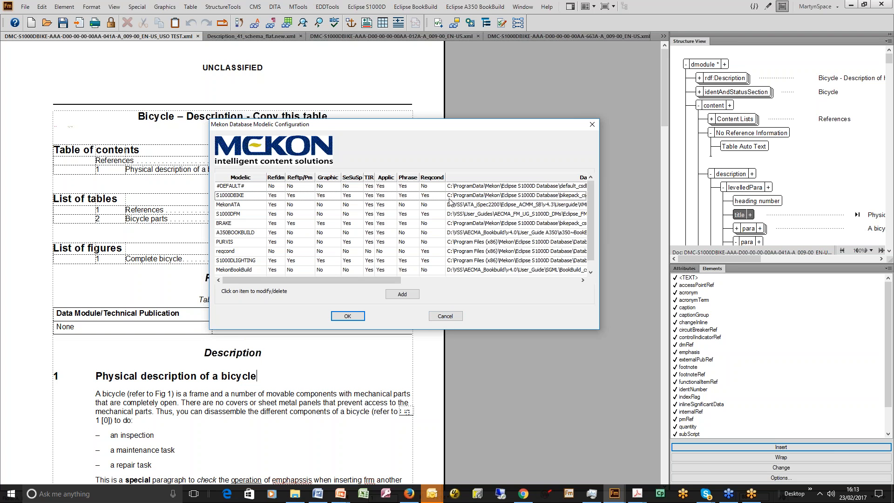
{"action": "left_click", "coordinate": [445, 318]}
Step: Copy the entire Bicycle parts table element to the clipboard as an S1000D common phrase
{"action": "left_click", "coordinate": [310, 358]}
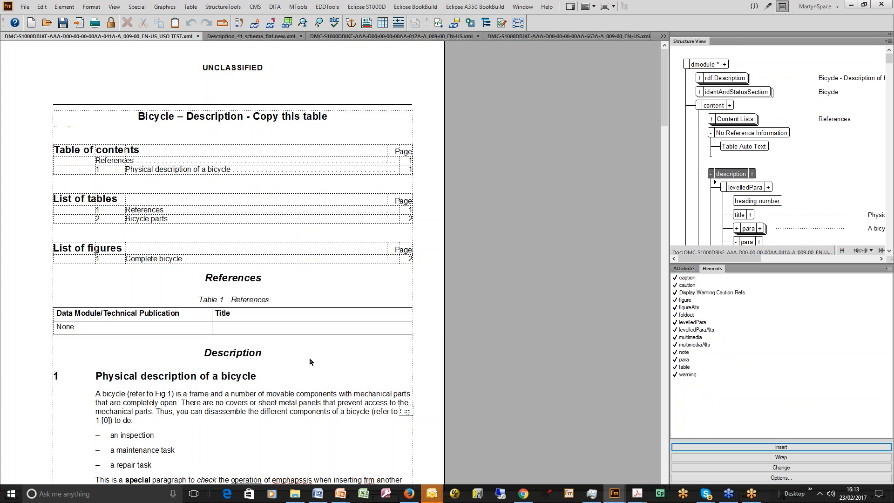
{"action": "scroll", "coordinate": [310, 358], "scroll_direction": "down", "scroll_amount": 10}
{"action": "scroll", "coordinate": [310, 361], "scroll_direction": "down", "scroll_amount": 20}
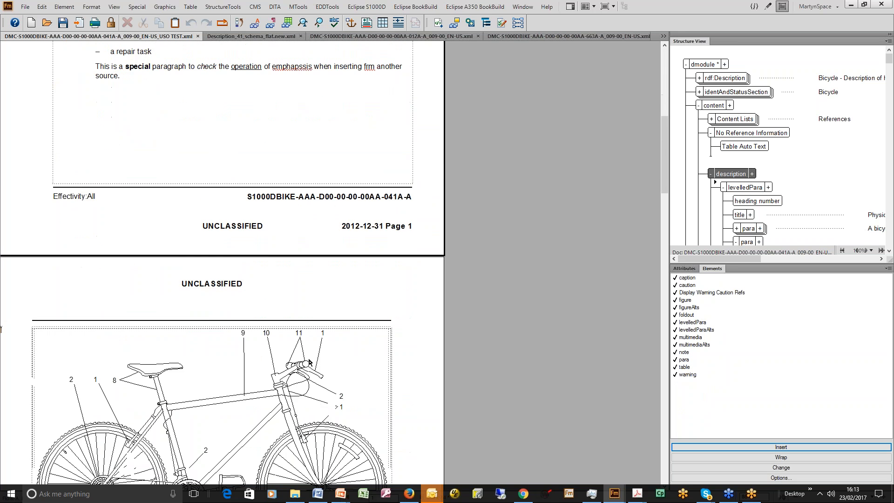
{"action": "scroll", "coordinate": [260, 295], "scroll_direction": "up", "scroll_amount": 14}
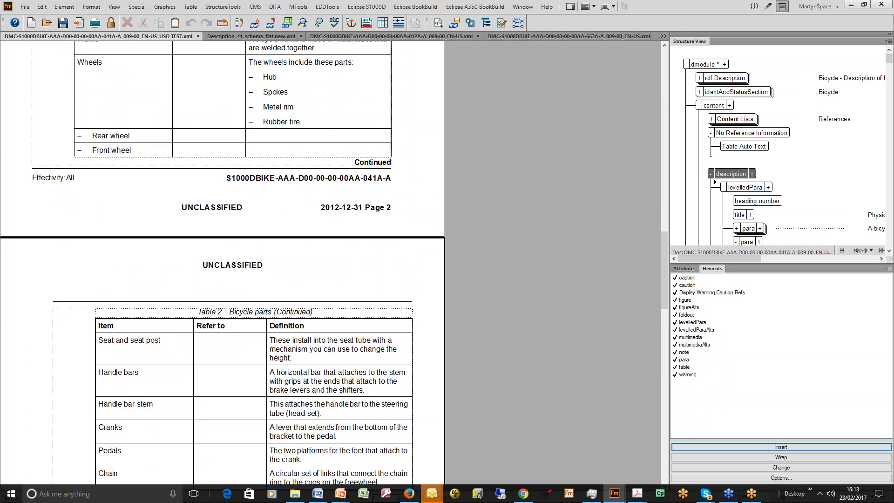
{"action": "scroll", "coordinate": [260, 295], "scroll_direction": "up", "scroll_amount": 1}
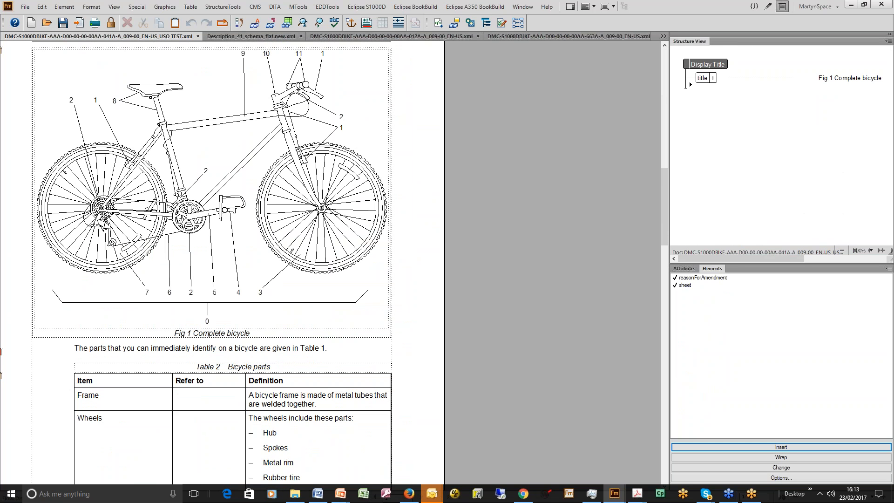
{"action": "left_click", "coordinate": [272, 348]}
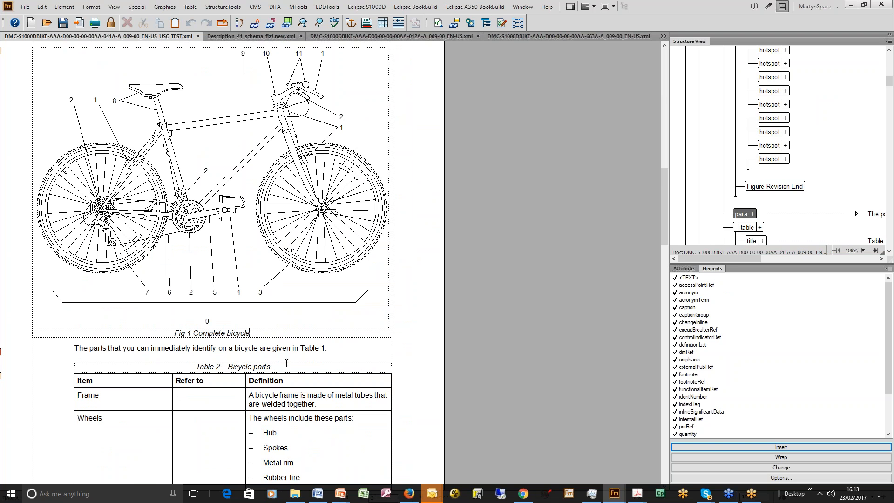
{"action": "key", "text": "Down"}
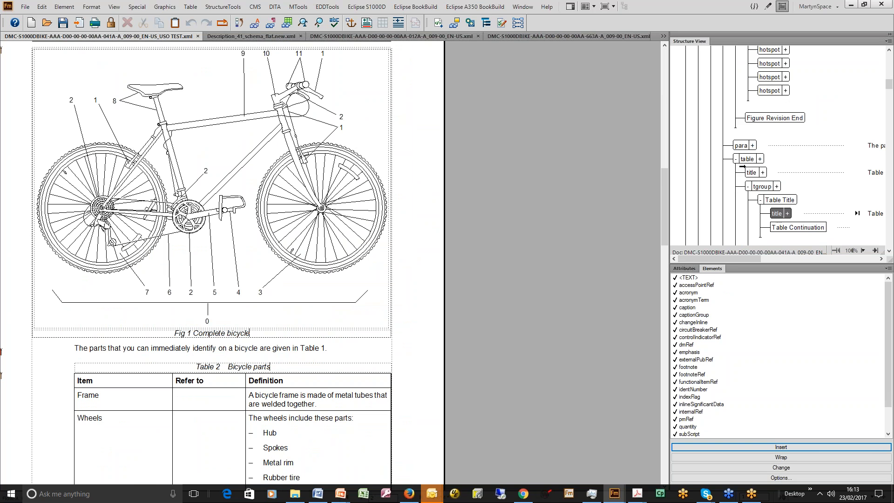
{"action": "left_click", "coordinate": [736, 158]}
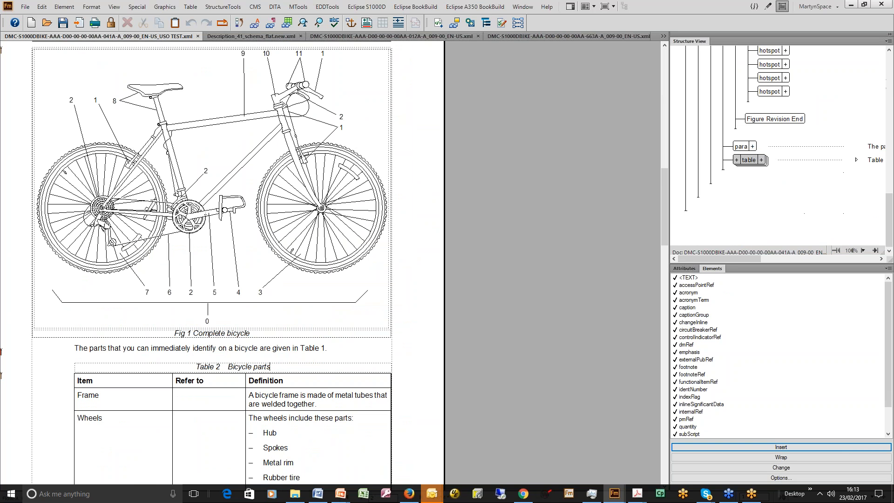
{"action": "left_click", "coordinate": [747, 160]}
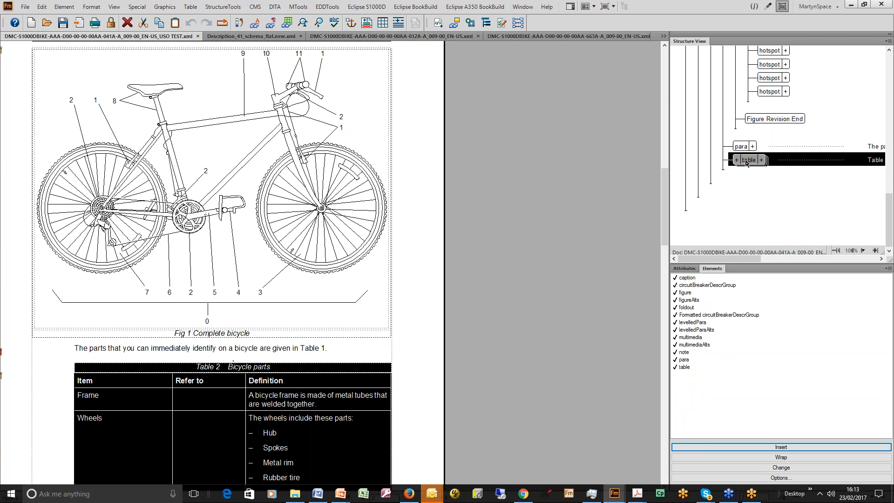
{"action": "right_click", "coordinate": [746, 161]}
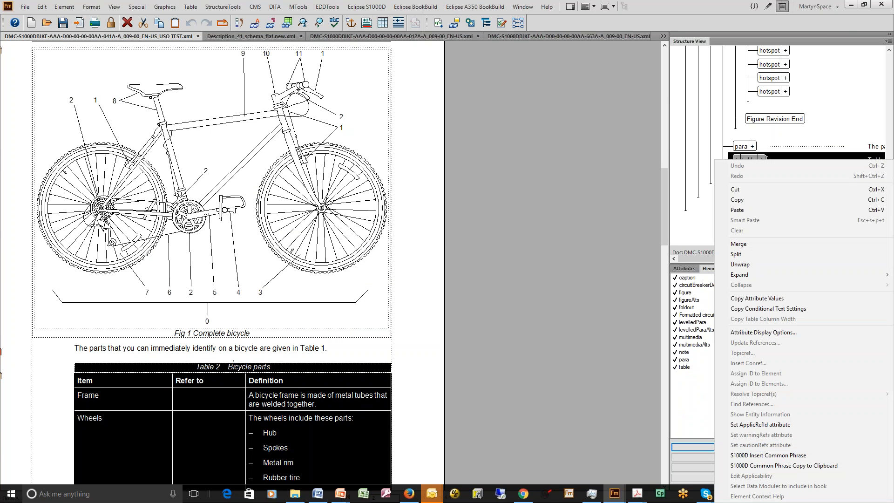
{"action": "left_click", "coordinate": [795, 465]}
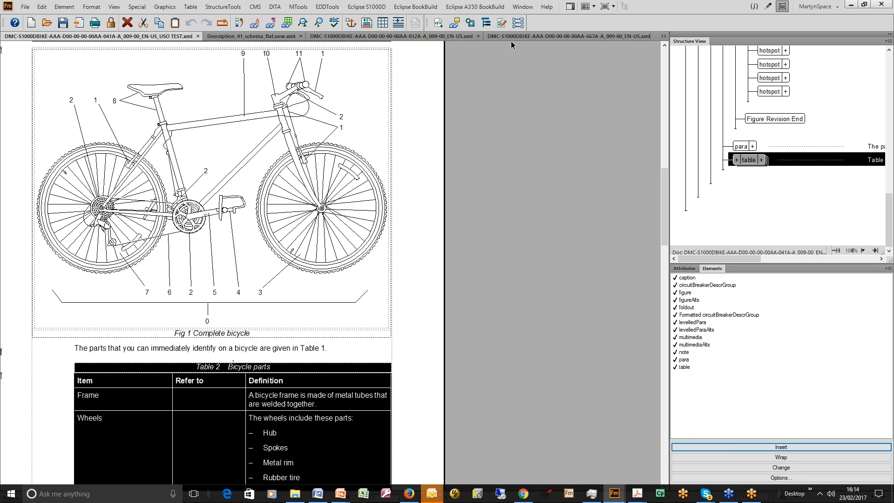
Step: Open Mekon Database Management and select the S1000DBIKE database
{"action": "left_click", "coordinate": [379, 7]}
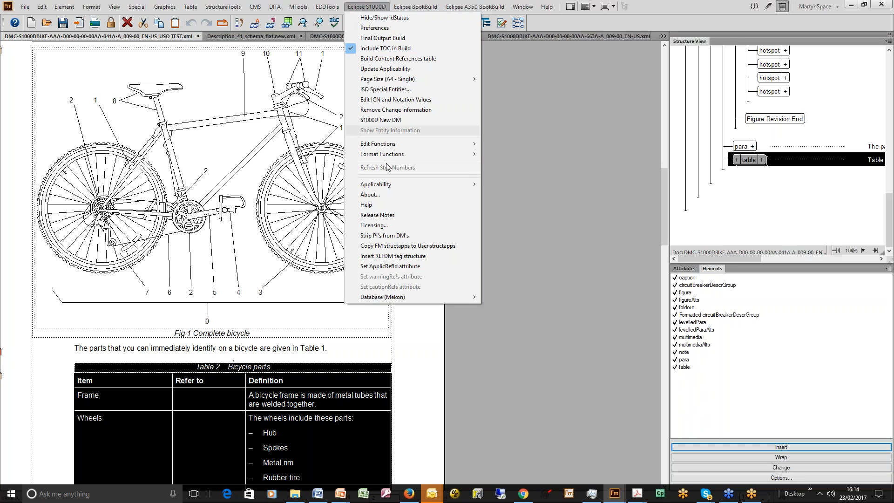
{"action": "mouse_move", "coordinate": [453, 297]}
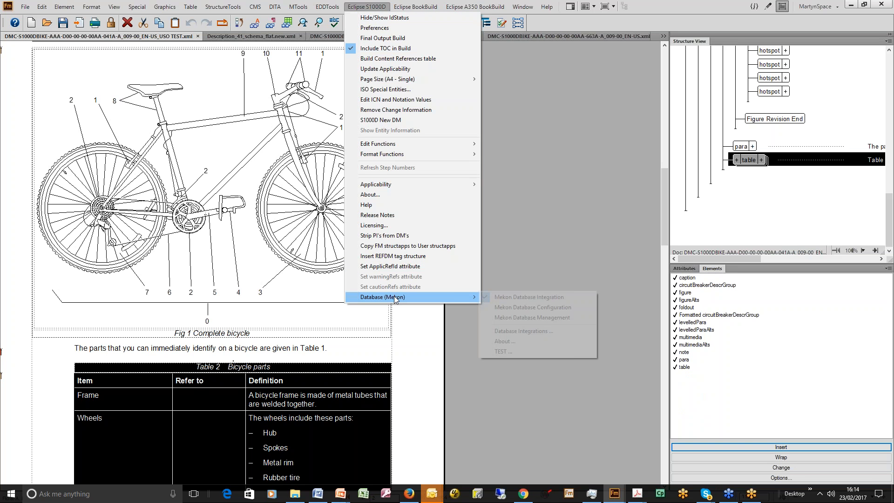
{"action": "left_click", "coordinate": [498, 317]}
{"action": "left_click", "coordinate": [332, 209]}
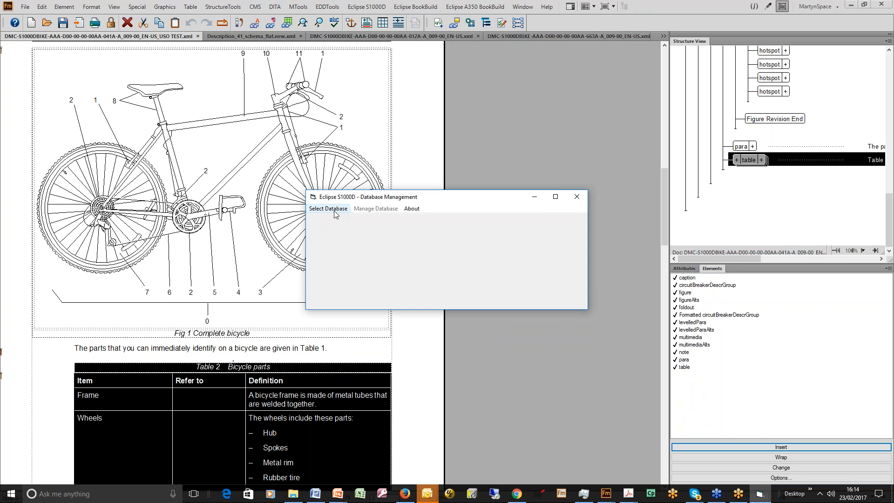
{"action": "left_click", "coordinate": [382, 215]}
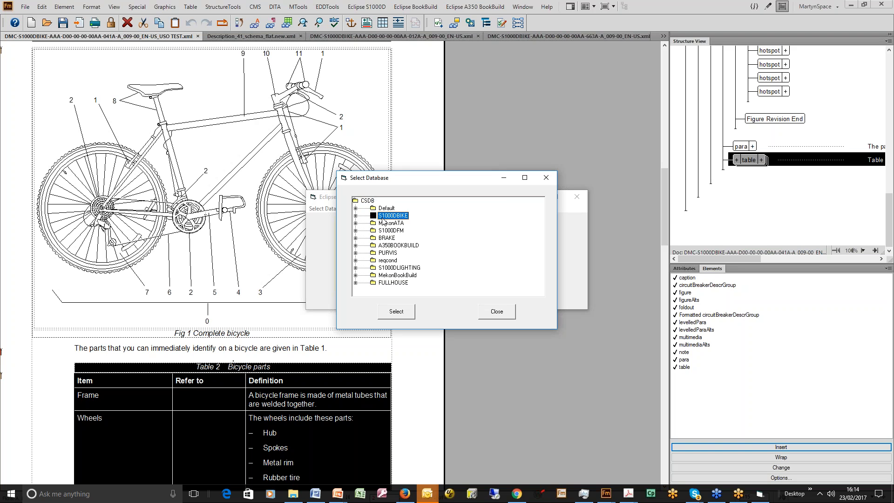
{"action": "left_click", "coordinate": [400, 312]}
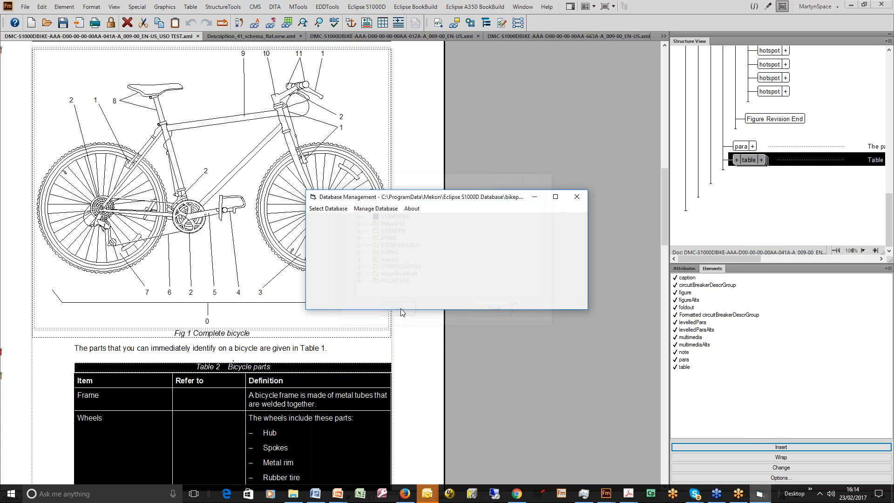
Step: Enter the copied table as a common phrase named Large Table, overwriting the existing entry, and close Database Management
{"action": "left_click", "coordinate": [375, 209]}
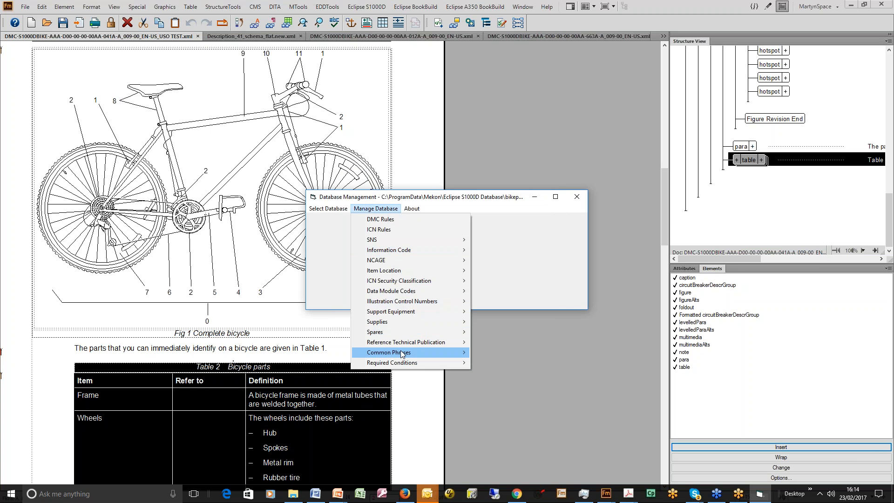
{"action": "mouse_move", "coordinate": [402, 353]}
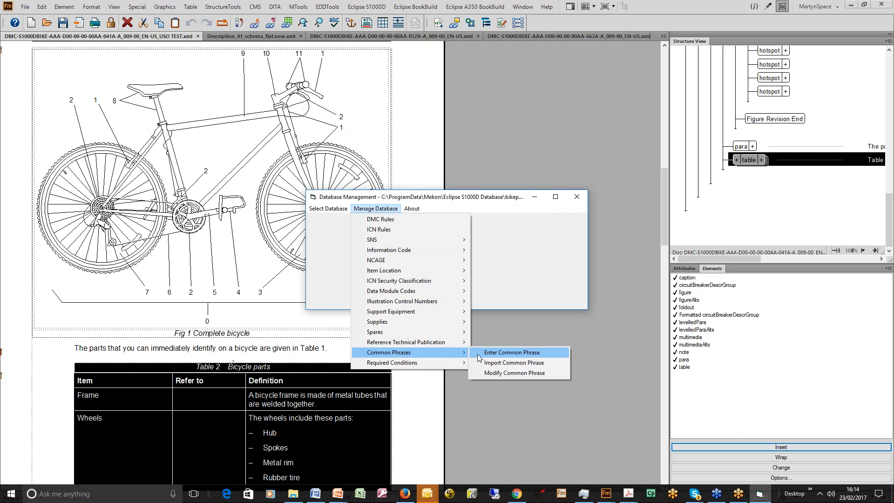
{"action": "left_click", "coordinate": [501, 352]}
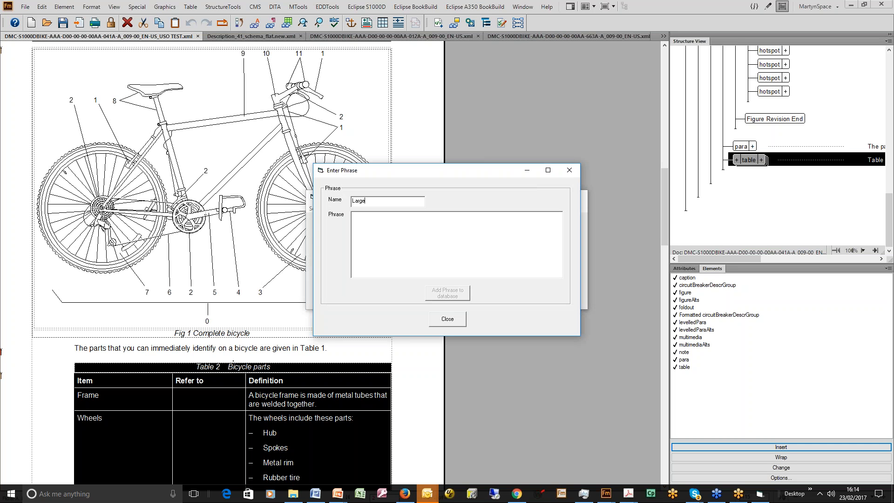
{"action": "type", "text": "Table"}
{"action": "right_click", "coordinate": [357, 217]}
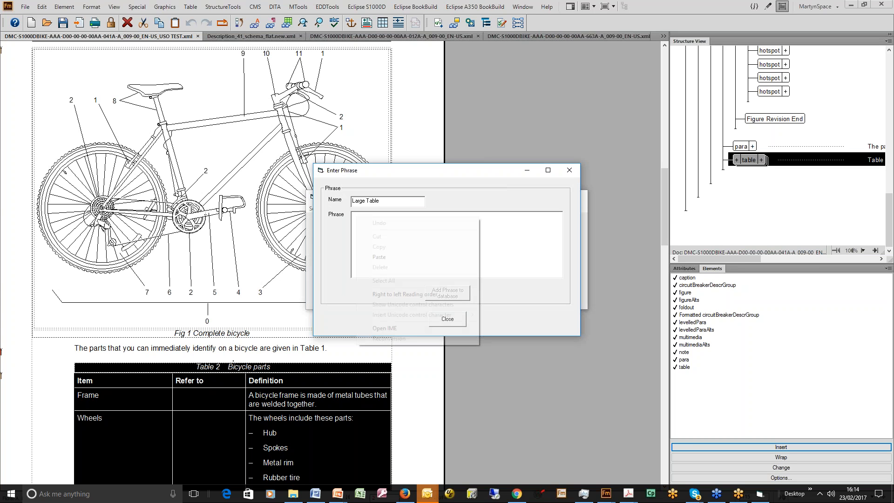
{"action": "left_click", "coordinate": [384, 257]}
{"action": "left_click", "coordinate": [438, 296]}
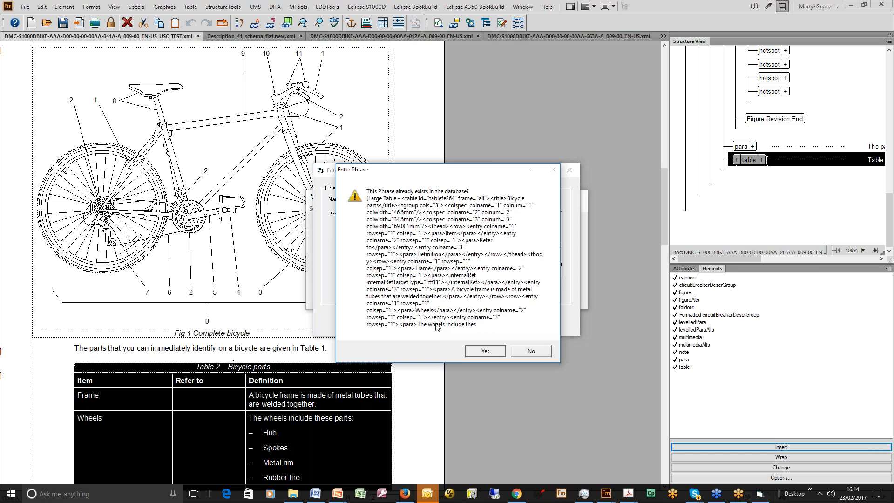
{"action": "left_click", "coordinate": [477, 352]}
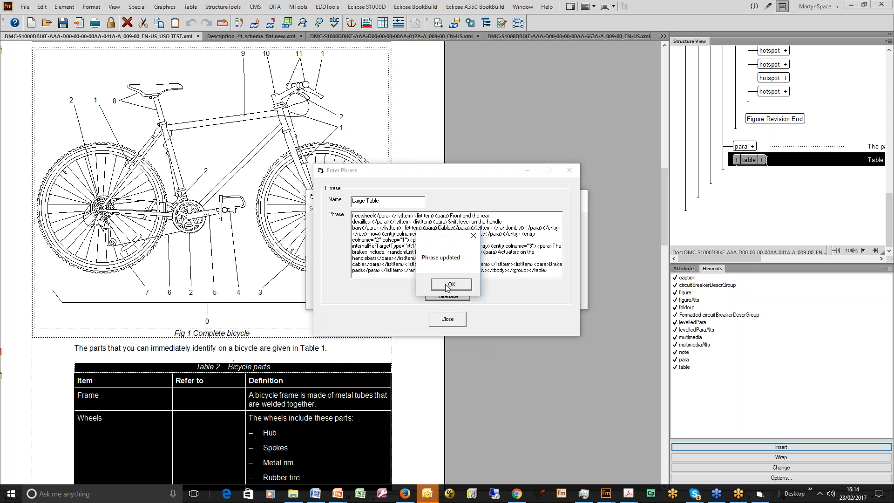
{"action": "left_click", "coordinate": [446, 284]}
{"action": "left_click", "coordinate": [450, 318]}
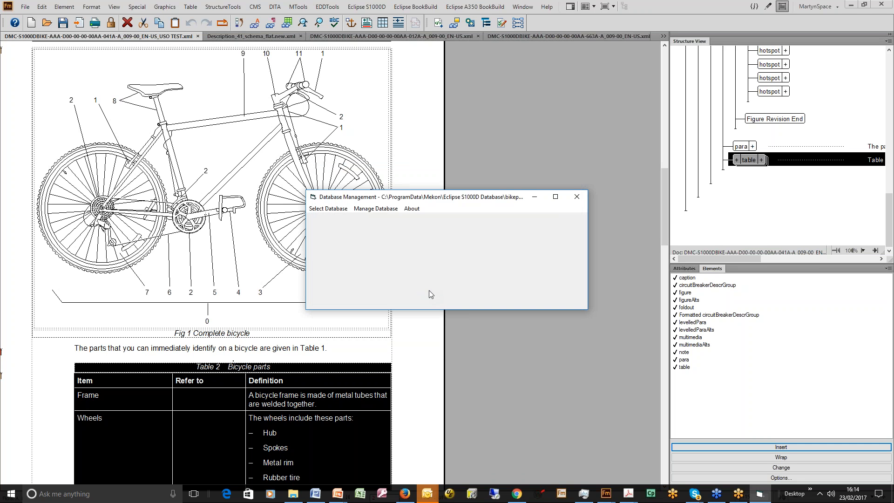
{"action": "left_click", "coordinate": [576, 196]}
Step: In Description_41_schema_flat.new.xml, insert the Large Table common phrase after the Paste Table here title
{"action": "left_click", "coordinate": [343, 351]}
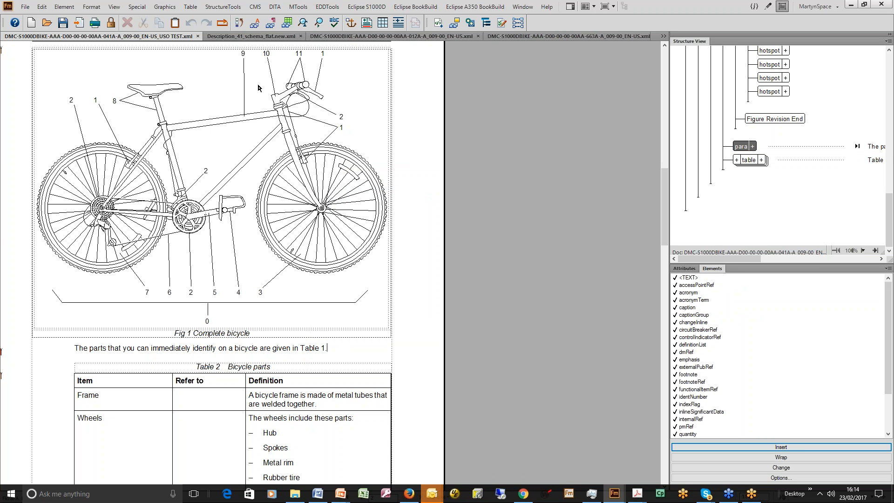
{"action": "left_click", "coordinate": [249, 38]}
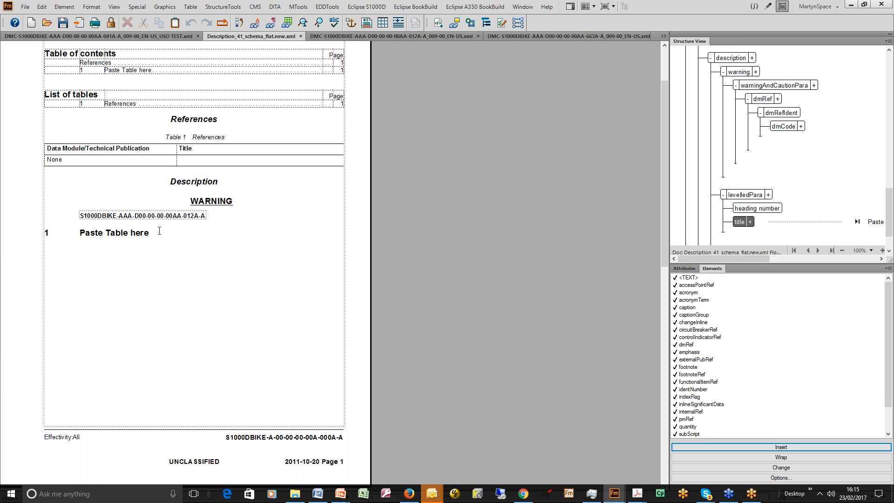
{"action": "left_click", "coordinate": [724, 228]}
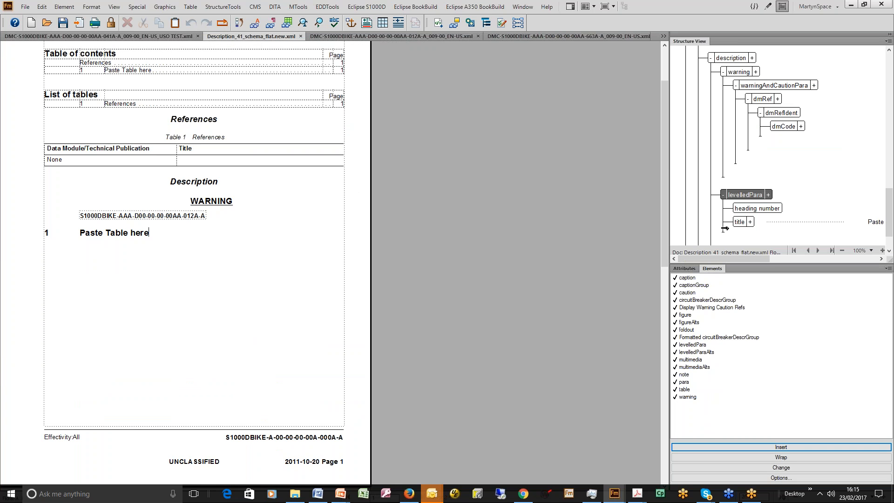
{"action": "right_click", "coordinate": [724, 228]}
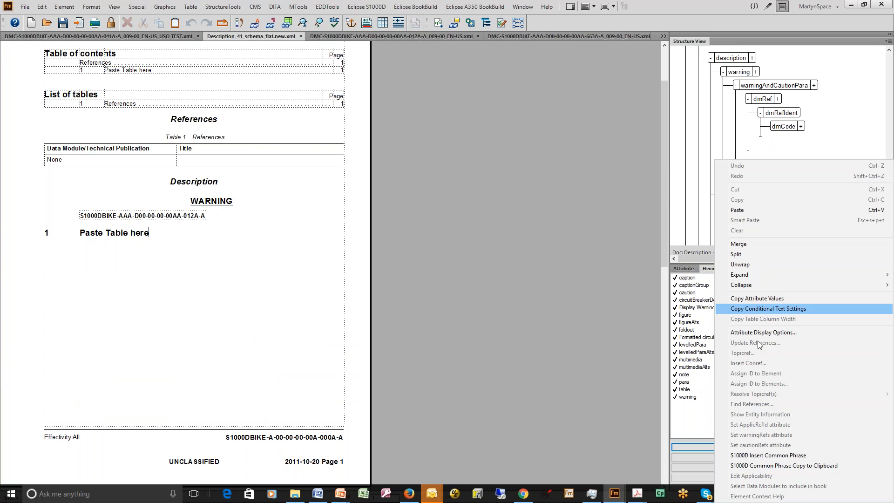
{"action": "left_click", "coordinate": [767, 455]}
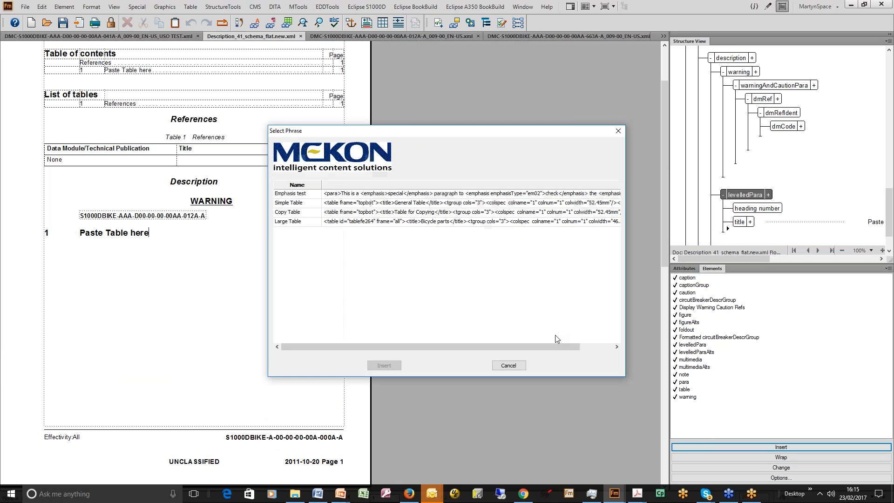
{"action": "left_click", "coordinate": [290, 222]}
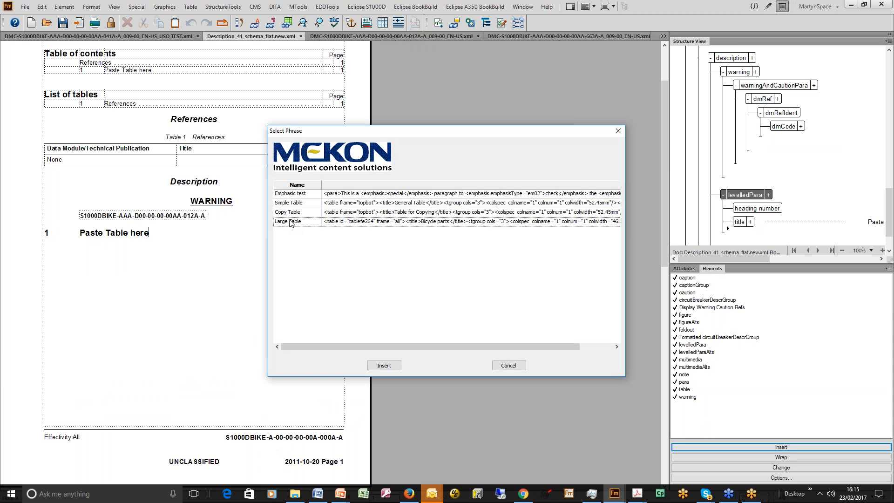
{"action": "left_click", "coordinate": [380, 366]}
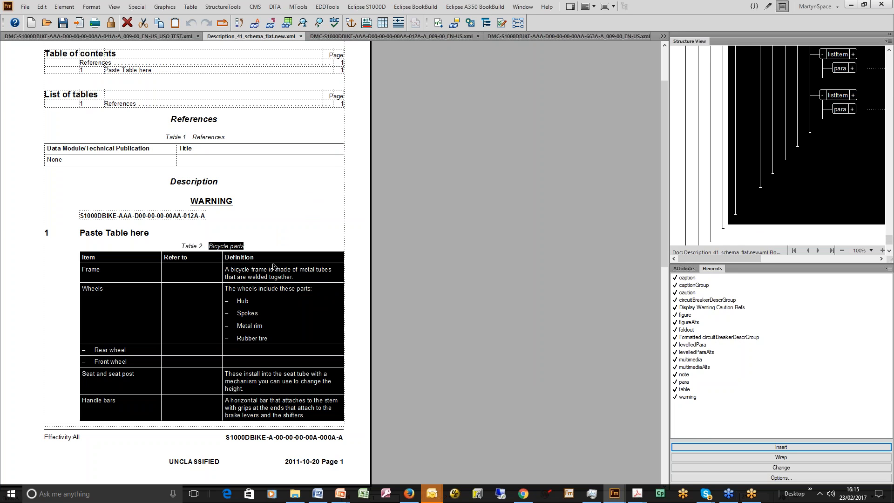
{"action": "left_click", "coordinate": [261, 247]}
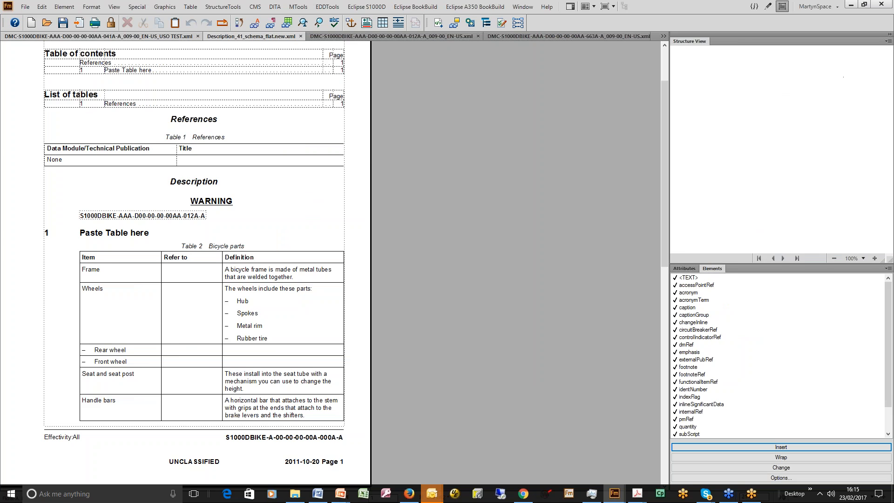
Step: Compare the original Bicycle parts table in the 041A USO TEST data module with the inserted copy in Description_41_schema_flat.new.xml
{"action": "scroll", "coordinate": [401, 299], "scroll_direction": "down", "scroll_amount": 5}
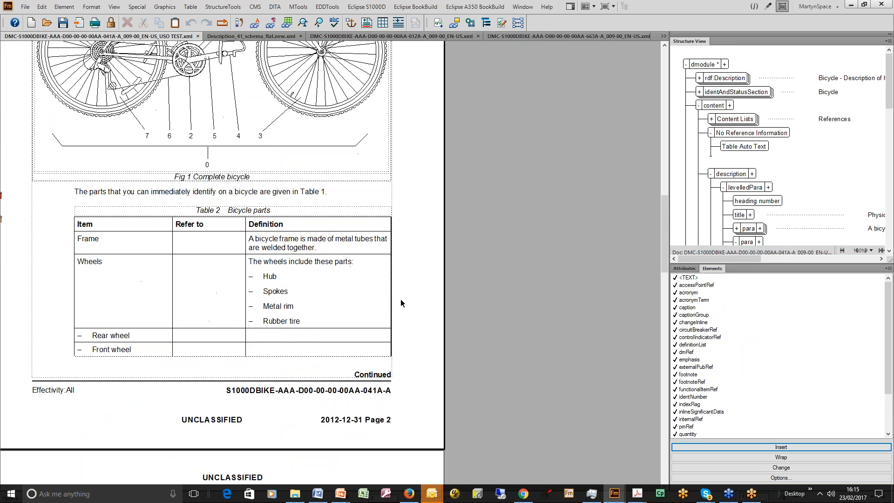
{"action": "scroll", "coordinate": [400, 298], "scroll_direction": "down", "scroll_amount": 5}
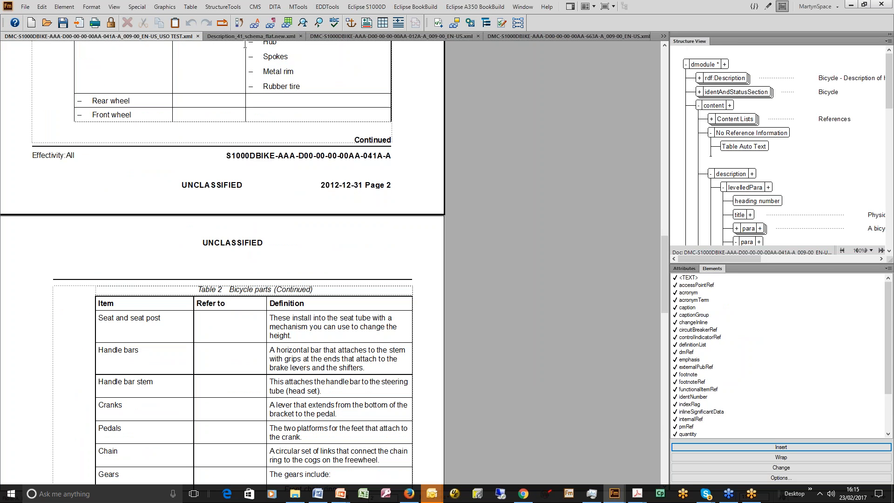
{"action": "left_click", "coordinate": [244, 37]}
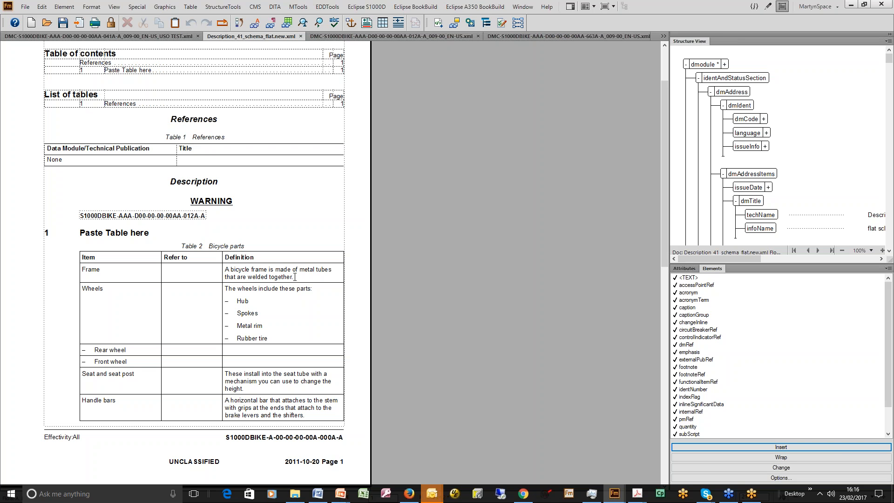
Step: In the 041A USO TEST data module, add an empty para element between the parts paragraph and the Bicycle parts table
{"action": "left_click", "coordinate": [145, 38]}
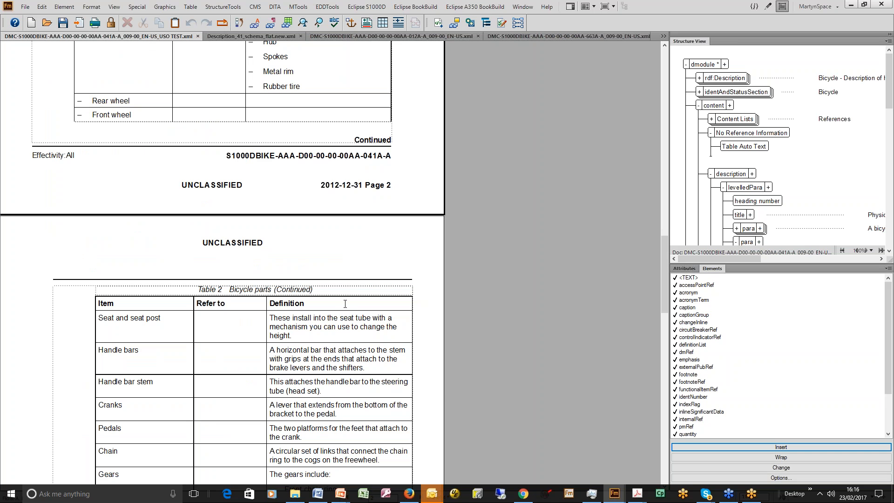
{"action": "scroll", "coordinate": [345, 304], "scroll_direction": "up", "scroll_amount": 10}
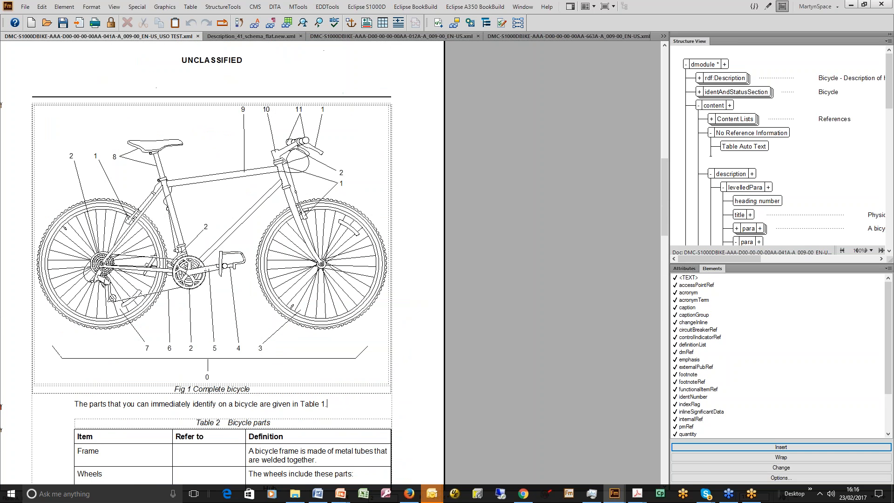
{"action": "left_click", "coordinate": [330, 408]}
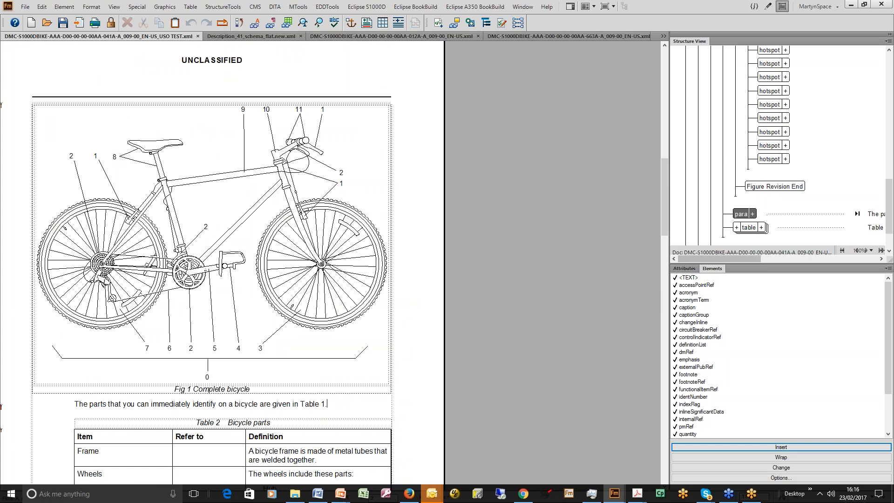
{"action": "left_click", "coordinate": [727, 220]}
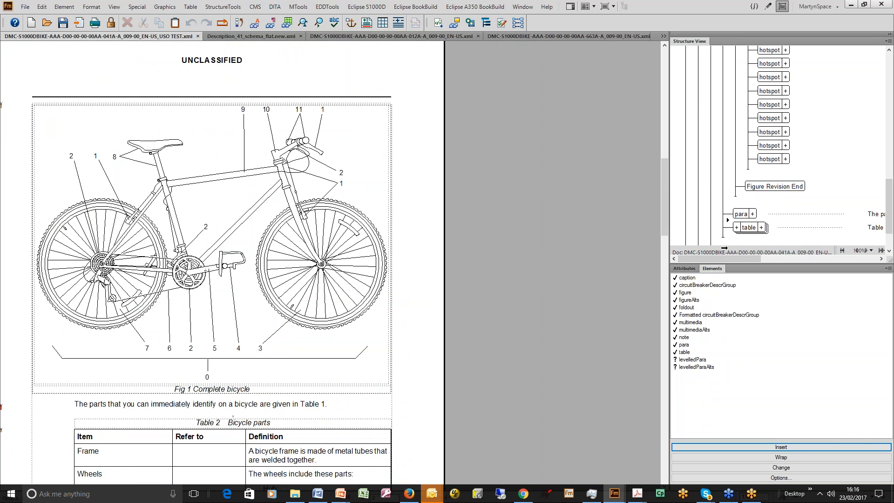
{"action": "double_click", "coordinate": [686, 346]}
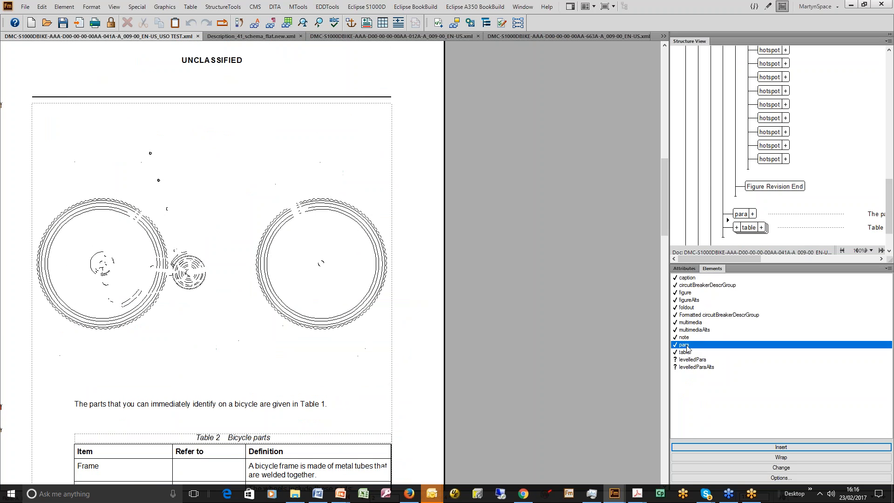
{"action": "left_click", "coordinate": [761, 212]}
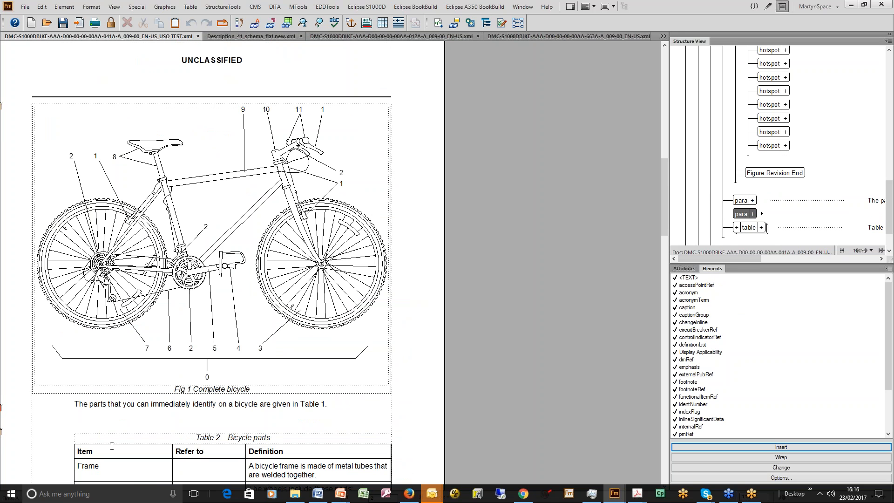
Step: Insert the Emphasis test common phrase into the empty paragraph above the Bicycle parts table
{"action": "right_click", "coordinate": [84, 419]}
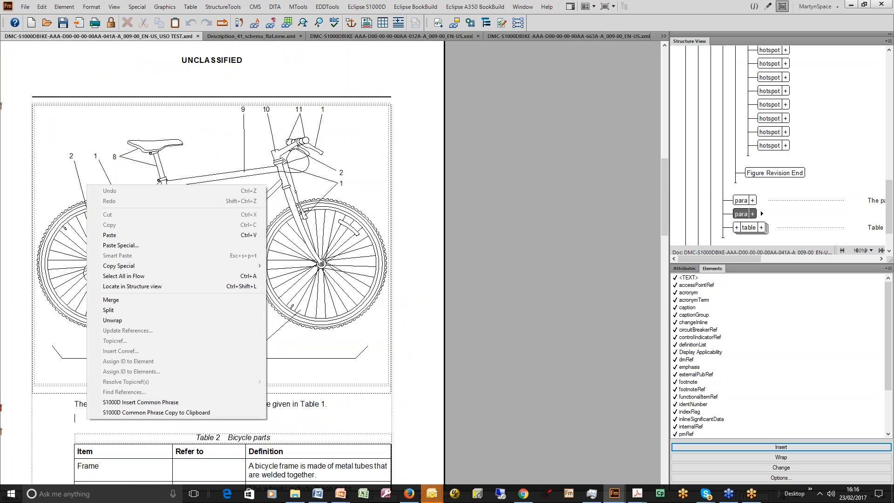
{"action": "left_click", "coordinate": [150, 403]}
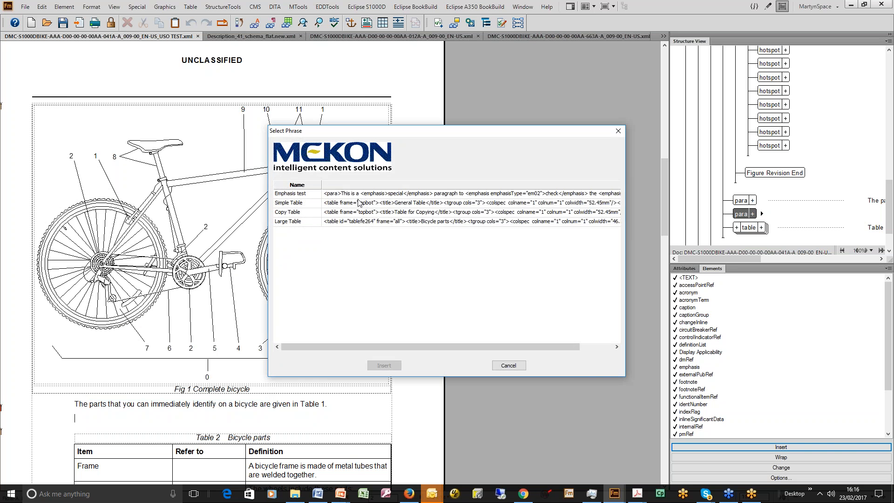
{"action": "left_click", "coordinate": [339, 194]}
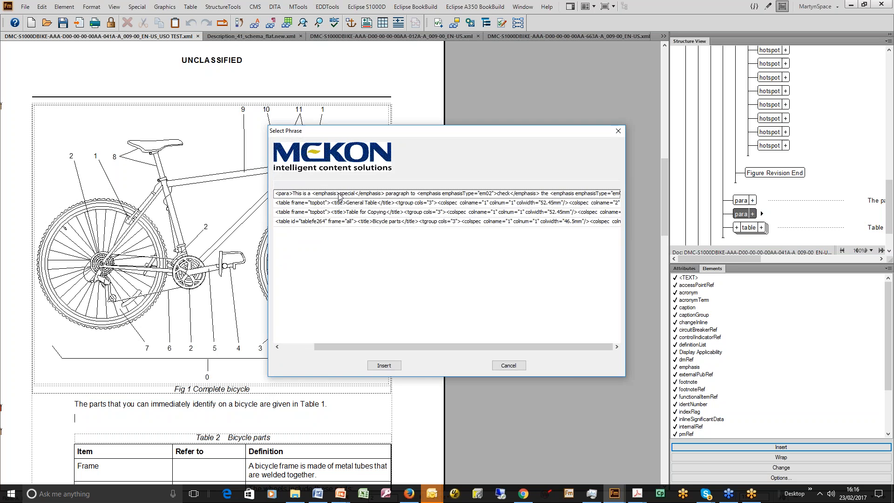
{"action": "left_click", "coordinate": [384, 365]}
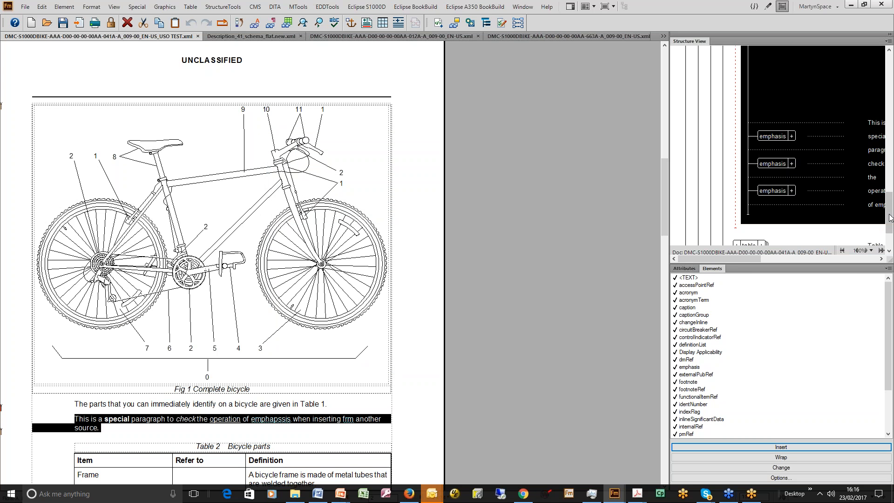
Step: Unwrap the outer para element around the inserted emphasis phrase so that only one para level is left
{"action": "left_click_drag", "start_coordinate": [889, 217], "coordinate": [888, 197]}
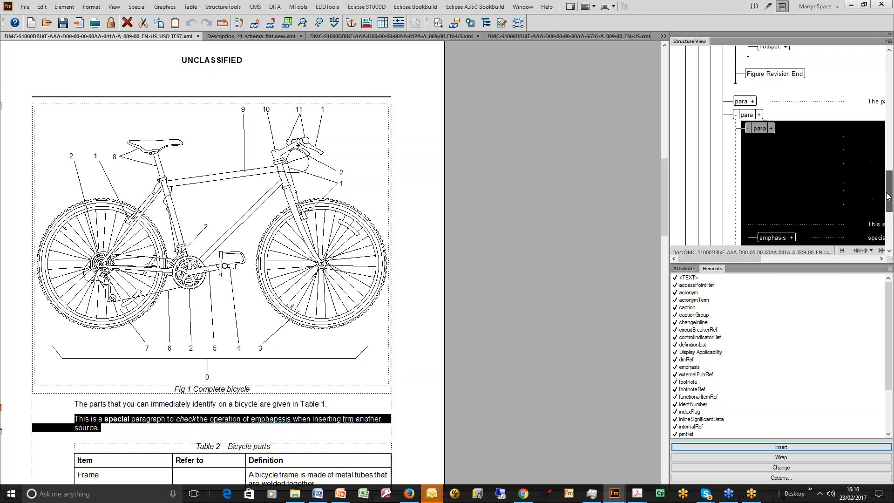
{"action": "right_click", "coordinate": [744, 116]}
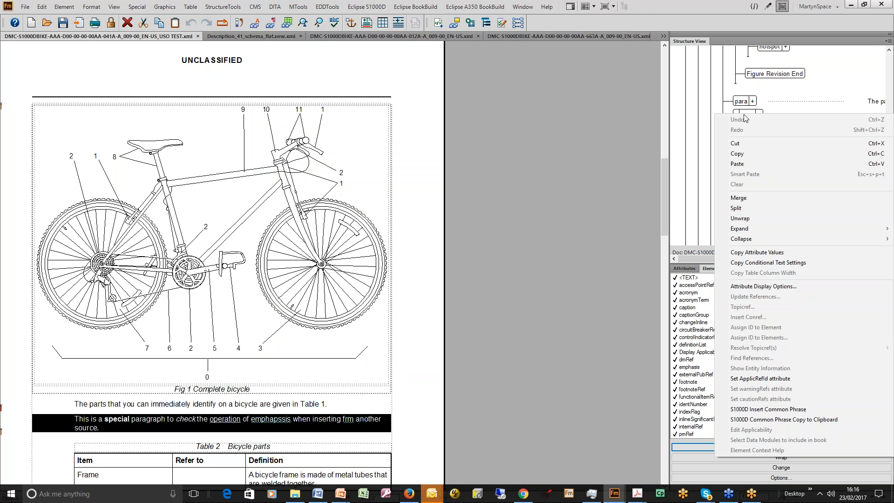
{"action": "left_click", "coordinate": [749, 218]}
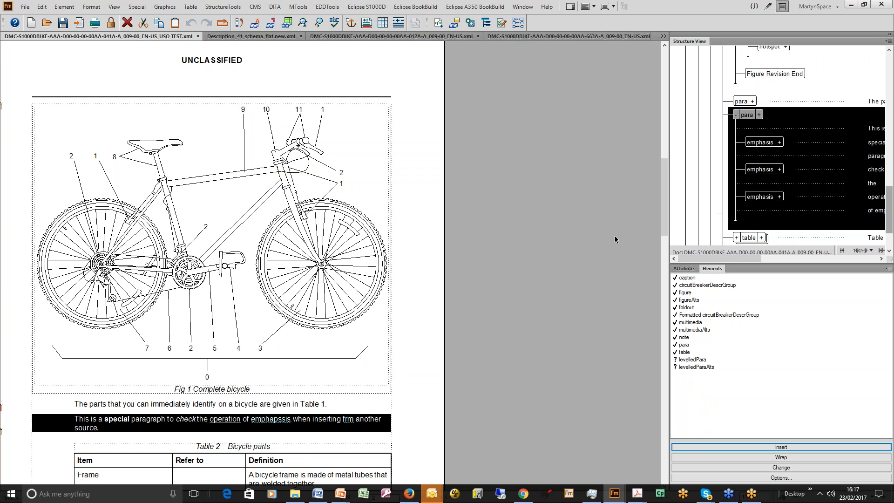
Step: Examine the para elements under the Physical description of a bicycle section at the start of the data module
{"action": "left_click", "coordinate": [354, 406]}
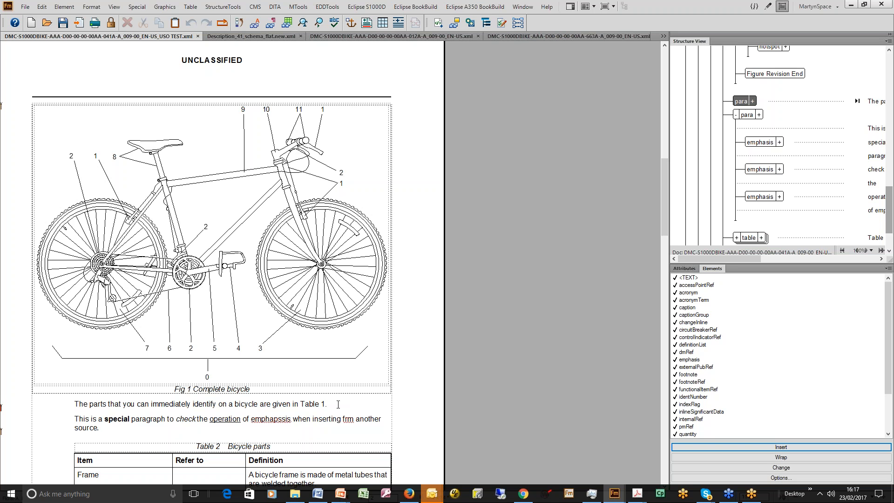
{"action": "left_click_drag", "start_coordinate": [661, 211], "coordinate": [648, 94]}
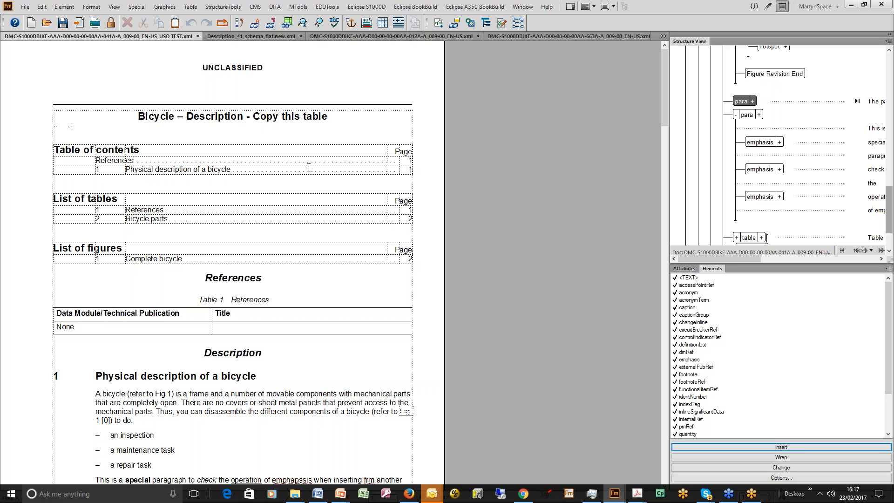
{"action": "left_click", "coordinate": [307, 401]}
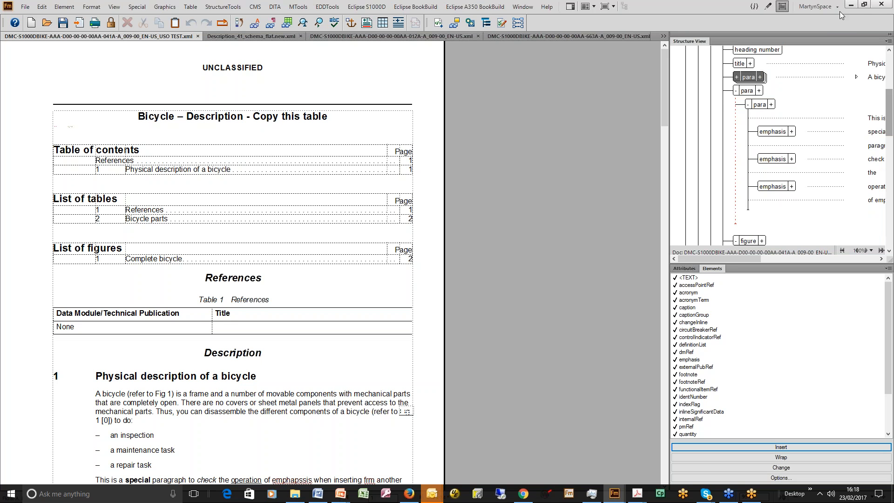
Step: Restore the FrameMaker window to a smaller size and bring up webinarBookI.pdf in Adobe Acrobat beside it
{"action": "left_click", "coordinate": [863, 5]}
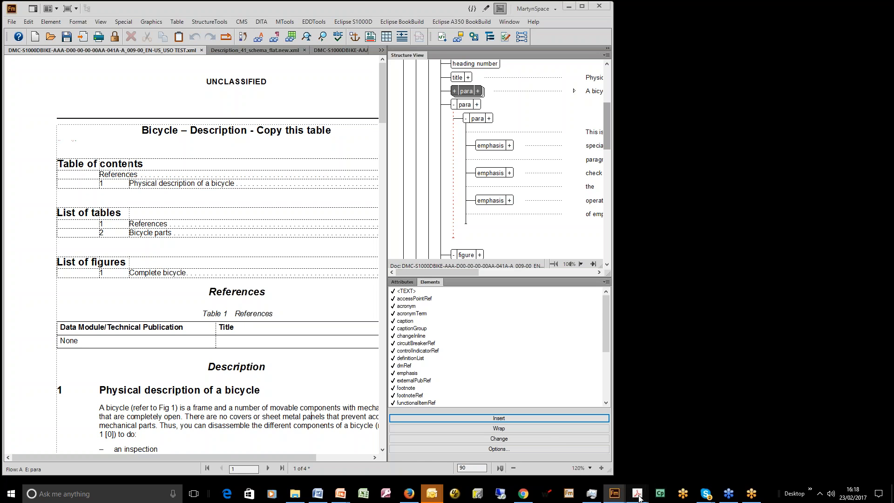
{"action": "mouse_move", "coordinate": [637, 493]}
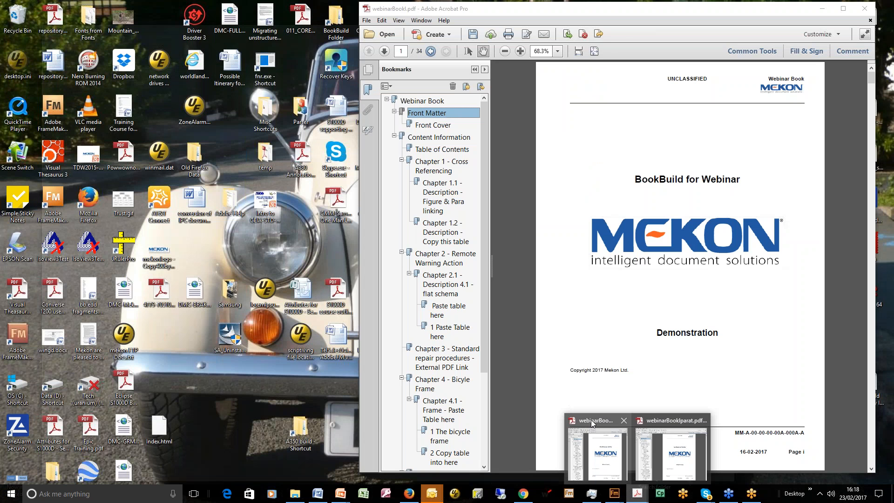
{"action": "left_click", "coordinate": [591, 422]}
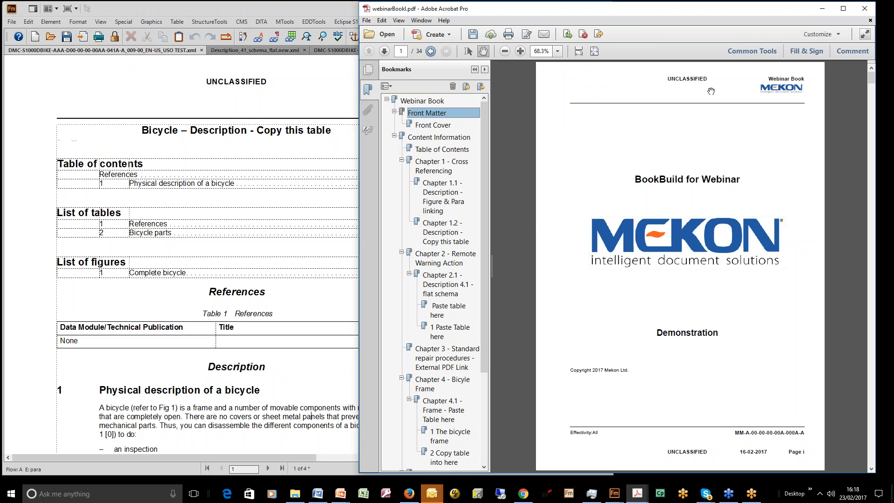
{"action": "left_click_drag", "start_coordinate": [627, 10], "coordinate": [639, 12]}
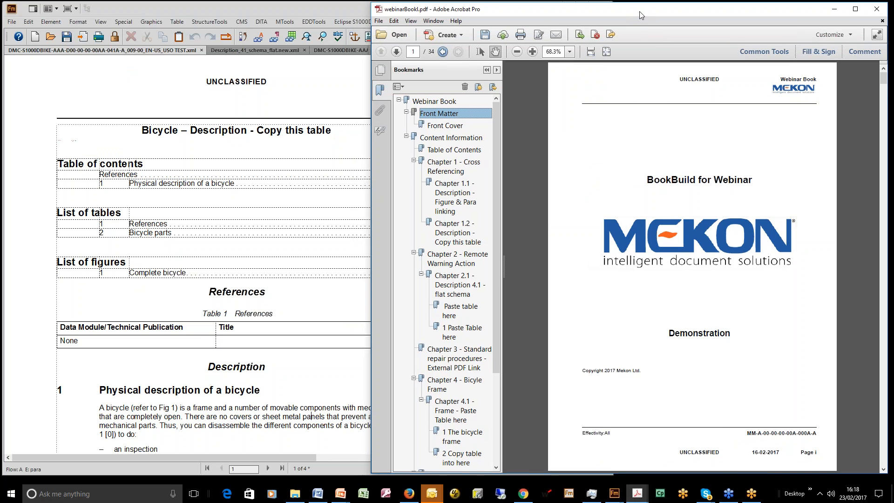
Step: Go to Chapter 2 - Remote Warning Action in webinarBookI.pdf
{"action": "left_click", "coordinate": [343, 8]}
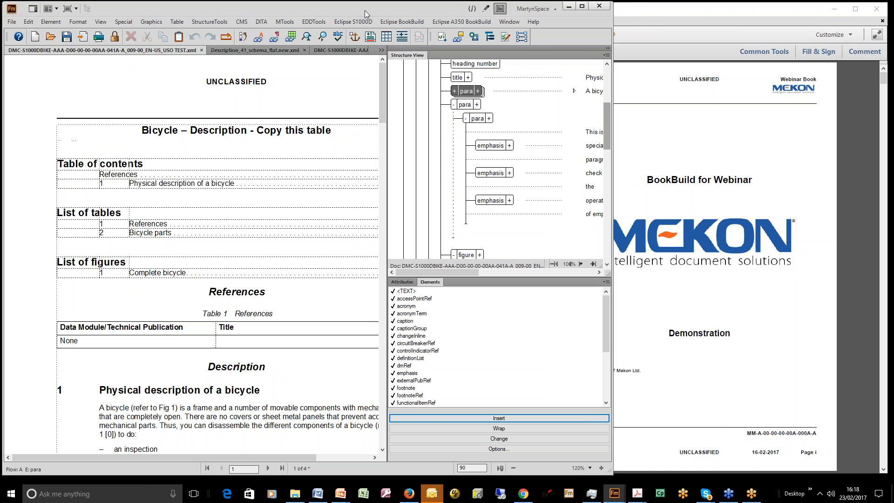
{"action": "left_click", "coordinate": [691, 17]}
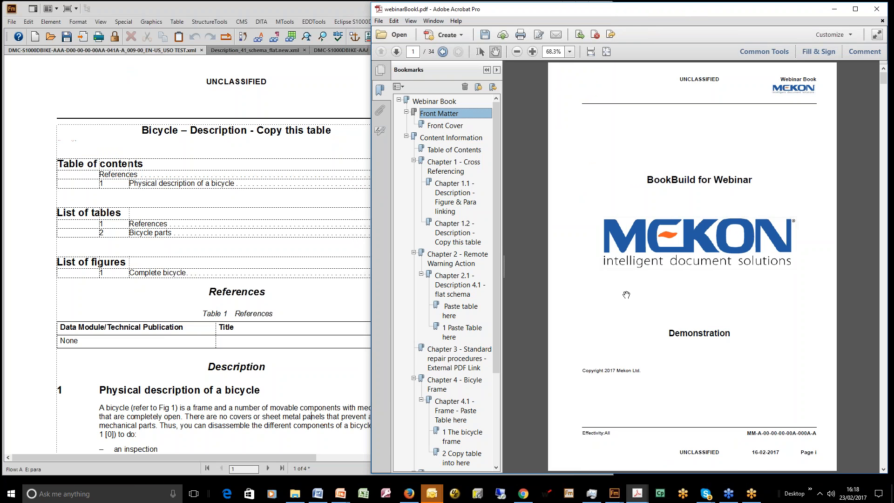
{"action": "left_click", "coordinate": [457, 261]}
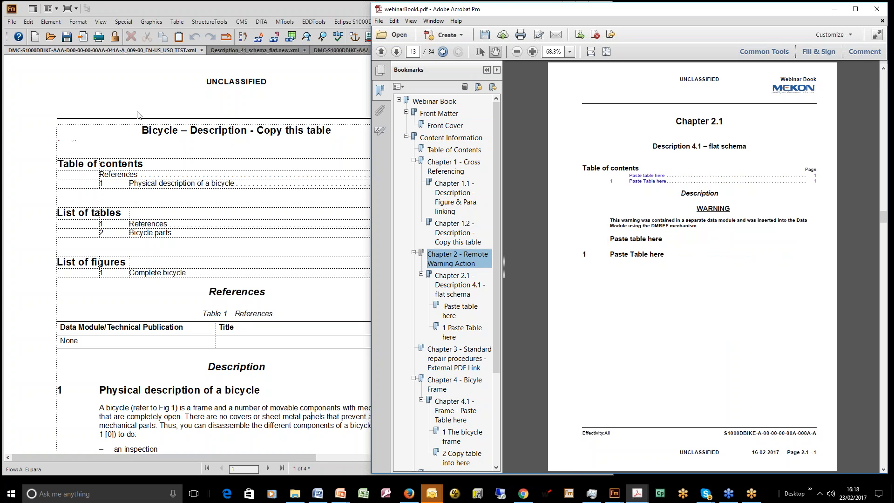
Step: Switch to FrameMaker and examine the warning's dmRef structure in Description_41_schema_flat.new.xml
{"action": "left_click", "coordinate": [54, 56]}
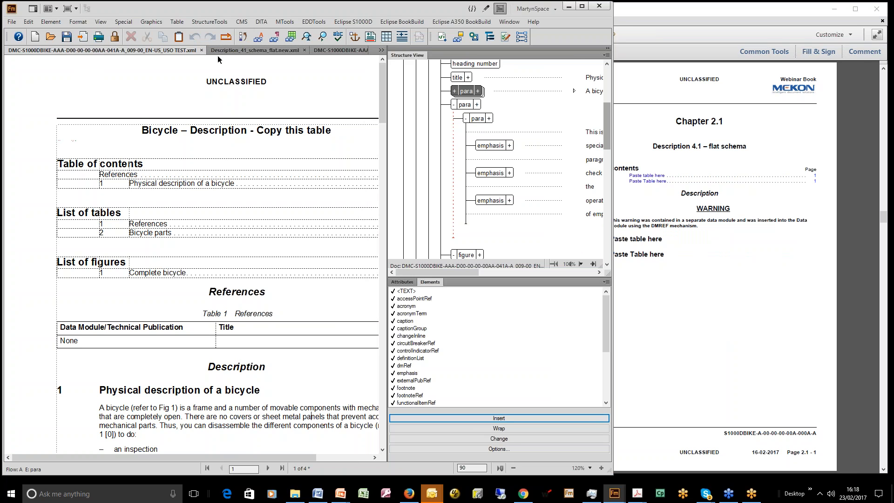
{"action": "left_click", "coordinate": [254, 50]}
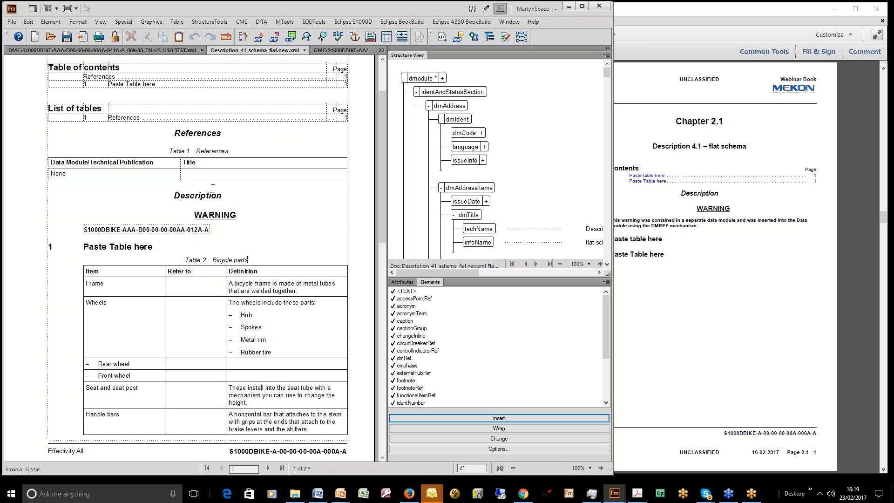
{"action": "left_click", "coordinate": [222, 218]}
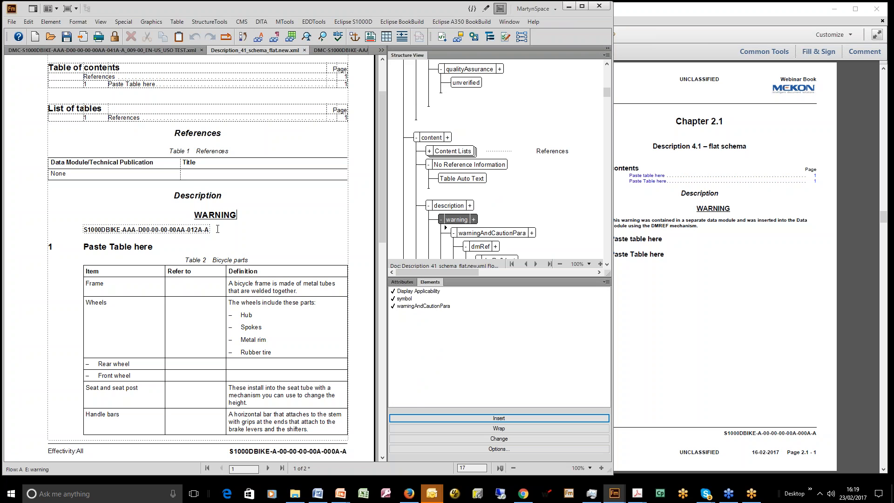
{"action": "left_click", "coordinate": [217, 229]}
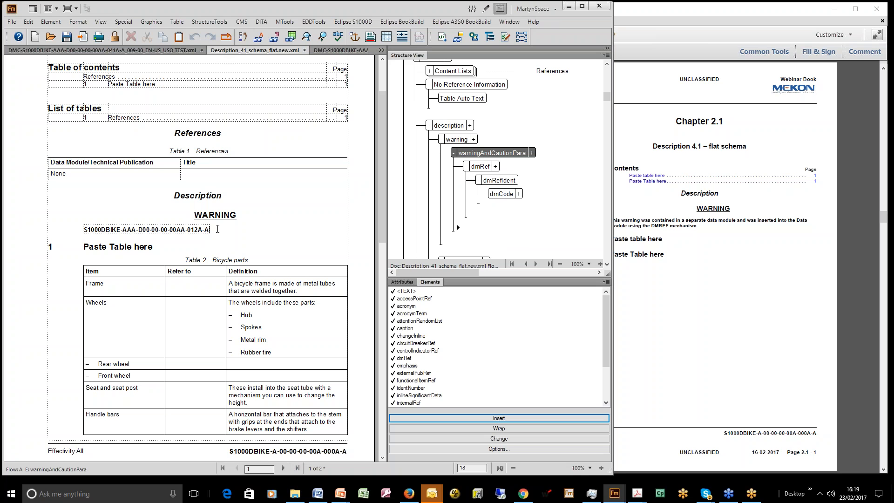
Step: Open the Bicycle – External Warning data module and locate the source warningAndCautionPara text in its structure
{"action": "left_click", "coordinate": [341, 51]}
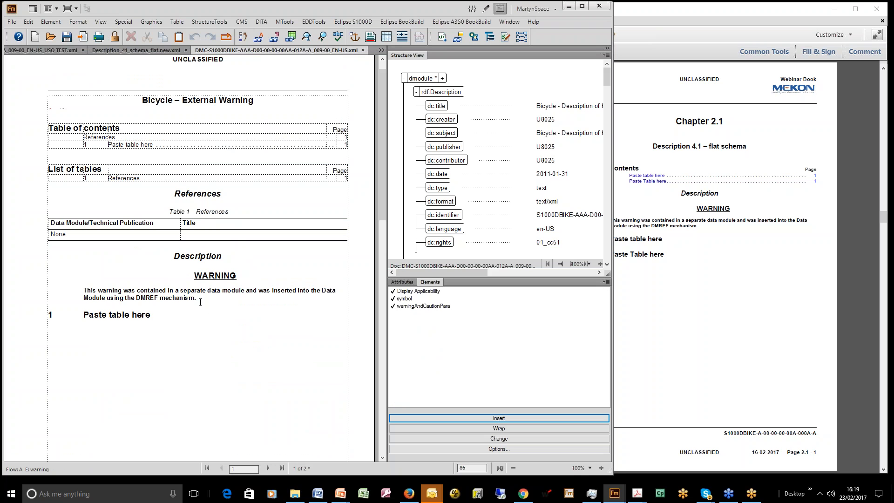
{"action": "left_click", "coordinate": [113, 323]}
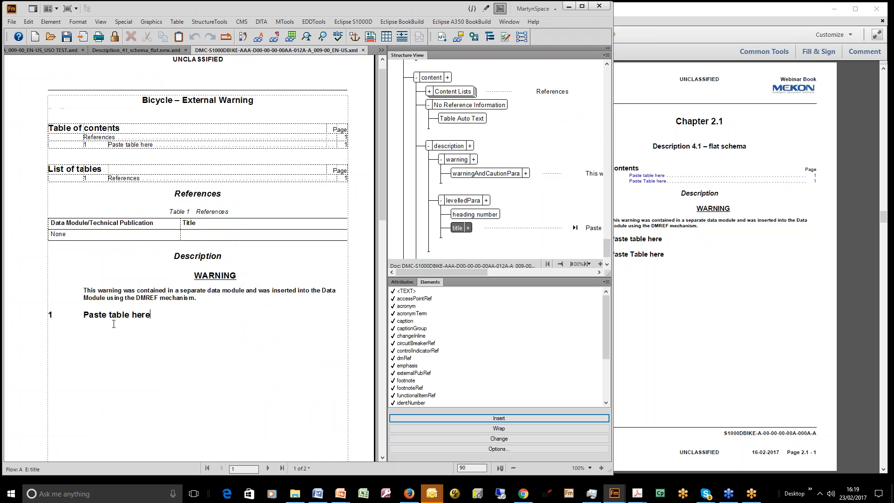
{"action": "left_click", "coordinate": [200, 297]}
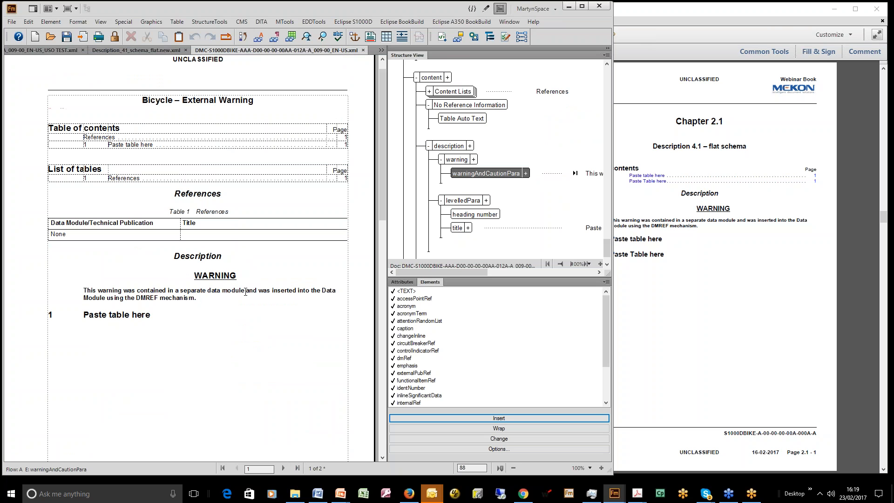
Step: Close the USO TEST data module in FrameMaker without saving its changes
{"action": "left_click", "coordinate": [672, 47]}
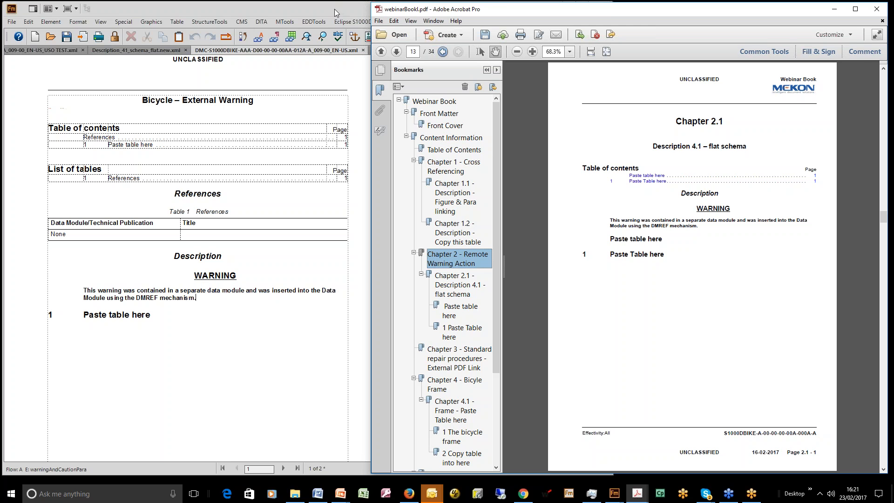
{"action": "left_click", "coordinate": [83, 52]}
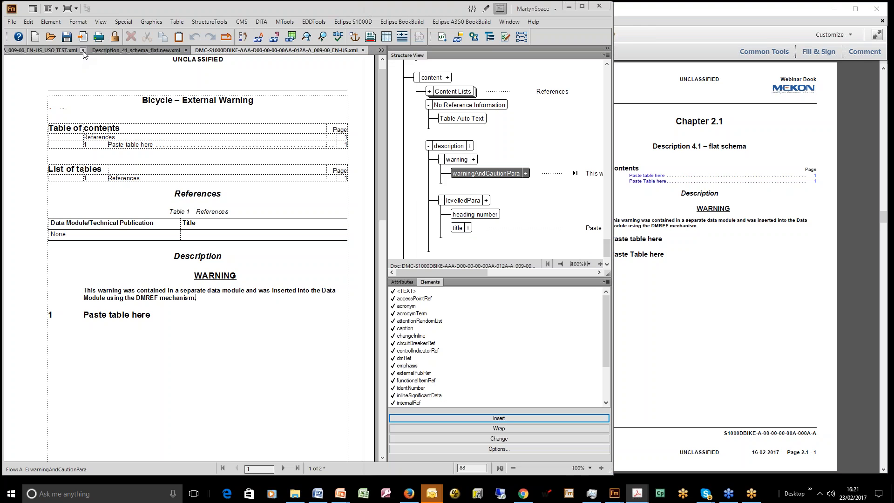
{"action": "left_click", "coordinate": [83, 51]}
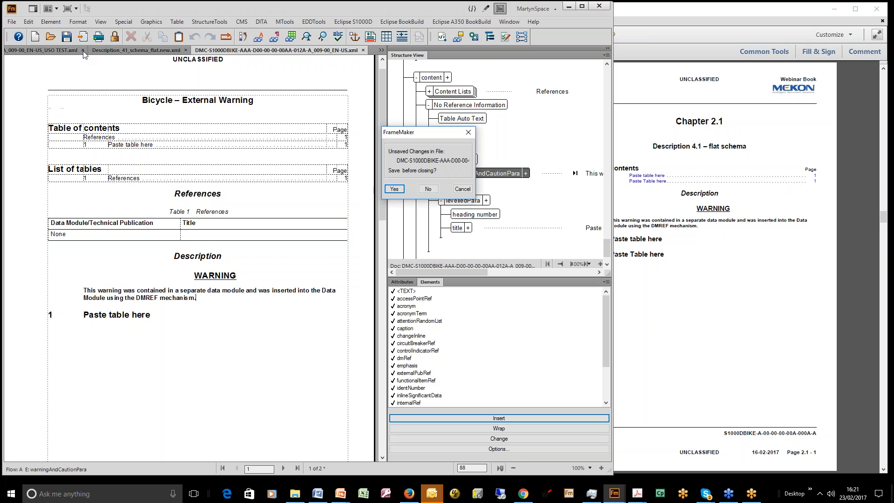
{"action": "left_click", "coordinate": [428, 189]}
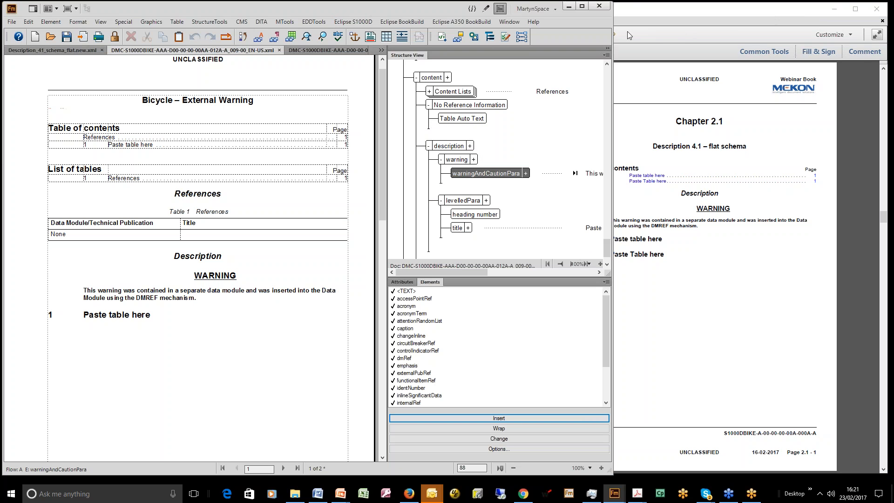
Step: Widen the FrameMaker window and examine the rear wheel removal reference in procedure step 1 of the 663A data module
{"action": "left_click_drag", "start_coordinate": [612, 21], "coordinate": [823, 26]}
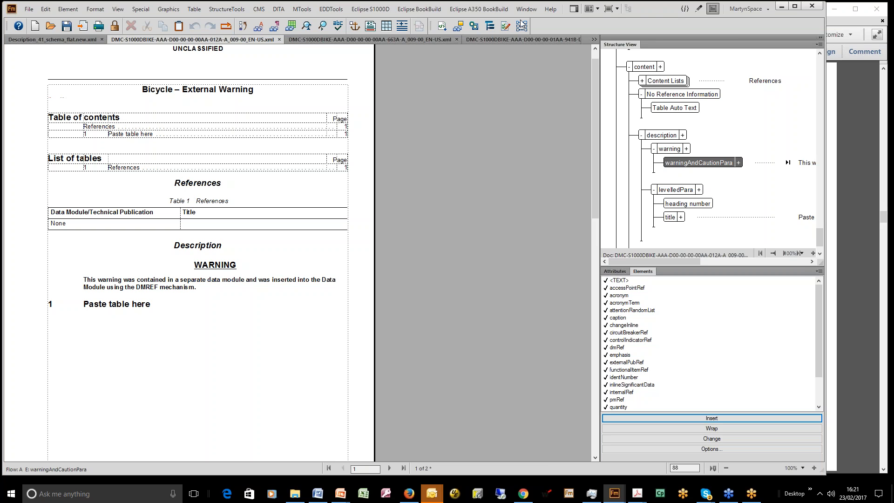
{"action": "left_click", "coordinate": [402, 39]}
{"action": "scroll", "coordinate": [301, 328], "scroll_direction": "down", "scroll_amount": 5}
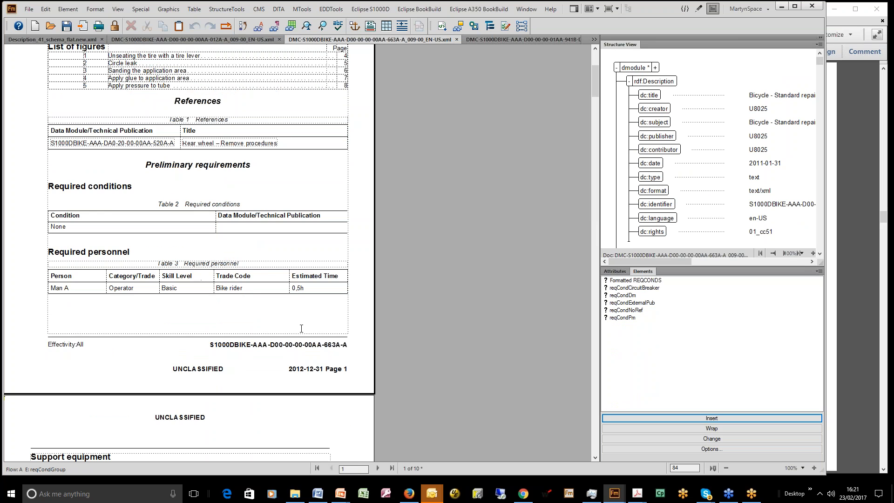
{"action": "scroll", "coordinate": [301, 328], "scroll_direction": "down", "scroll_amount": 6}
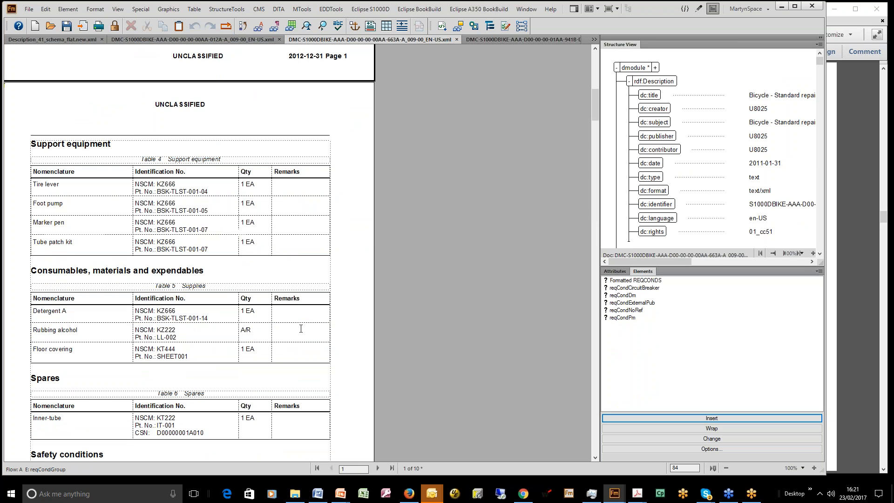
{"action": "scroll", "coordinate": [301, 328], "scroll_direction": "down", "scroll_amount": 3}
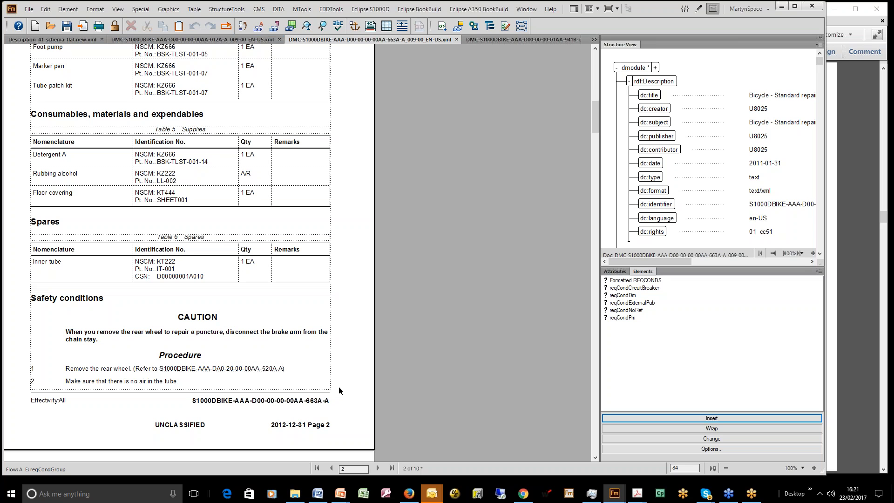
{"action": "left_click", "coordinate": [249, 368]}
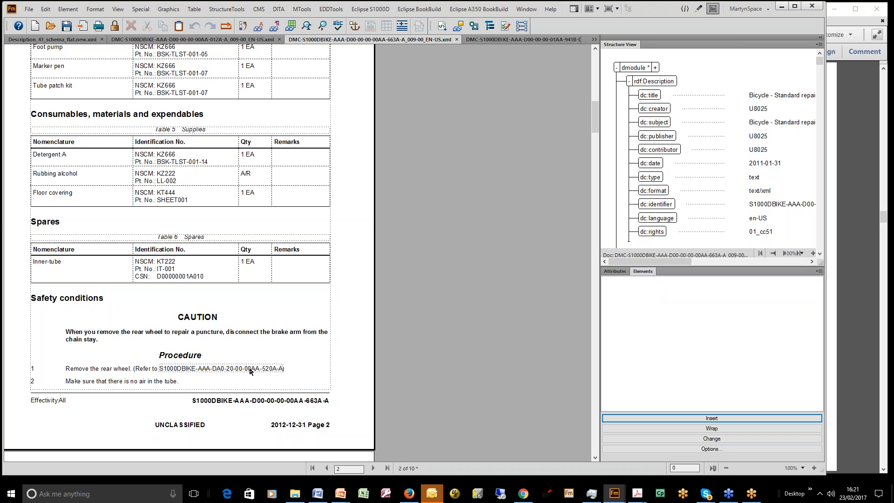
Step: Switch to webinarBookI.pdf, find procedure step 1 in Chapter 3 - Standard repair procedures, and enlarge the page to 87.6%
{"action": "left_click", "coordinate": [841, 22]}
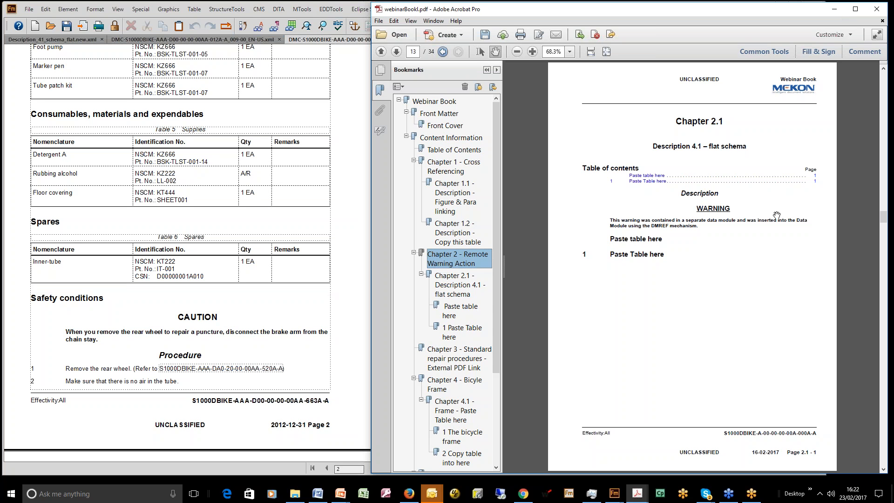
{"action": "left_click", "coordinate": [456, 360]}
{"action": "scroll", "coordinate": [727, 306], "scroll_direction": "down", "scroll_amount": 4}
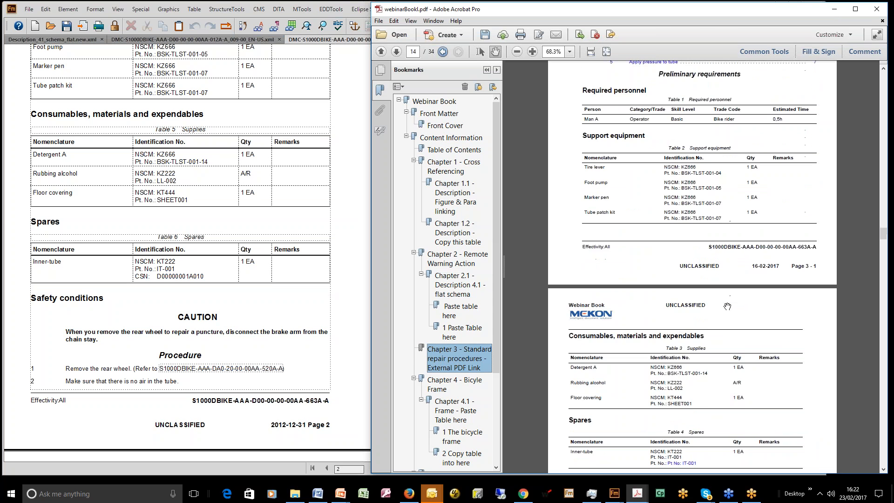
{"action": "scroll", "coordinate": [727, 306], "scroll_direction": "down", "scroll_amount": 4}
{"action": "scroll", "coordinate": [727, 306], "scroll_direction": "down", "scroll_amount": 1}
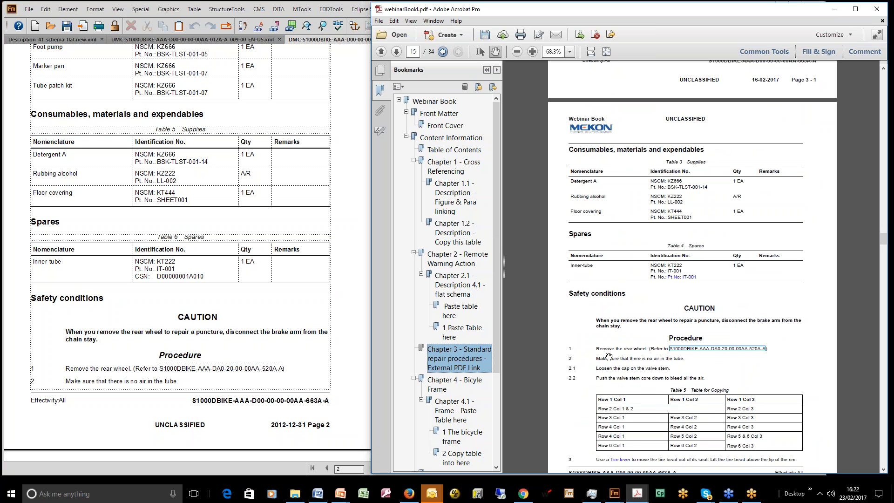
{"action": "left_click", "coordinate": [532, 51]}
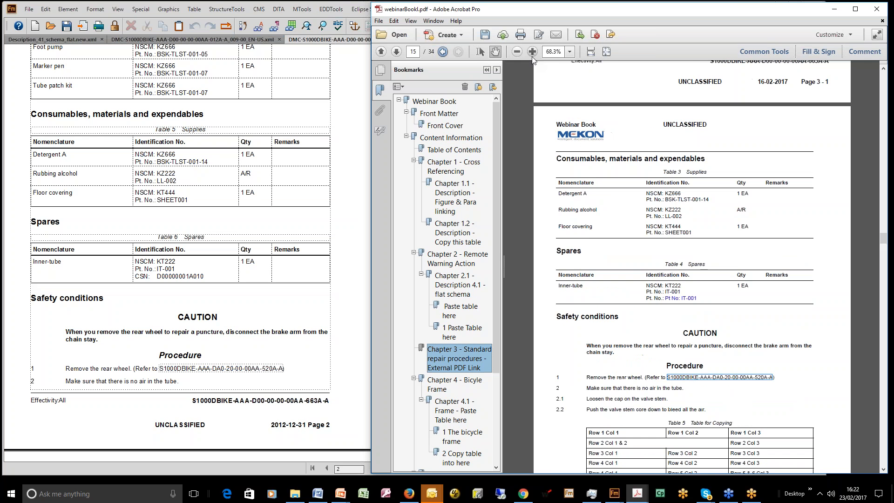
{"action": "left_click", "coordinate": [532, 51]}
{"action": "scroll", "coordinate": [682, 447], "scroll_direction": "down", "scroll_amount": 1}
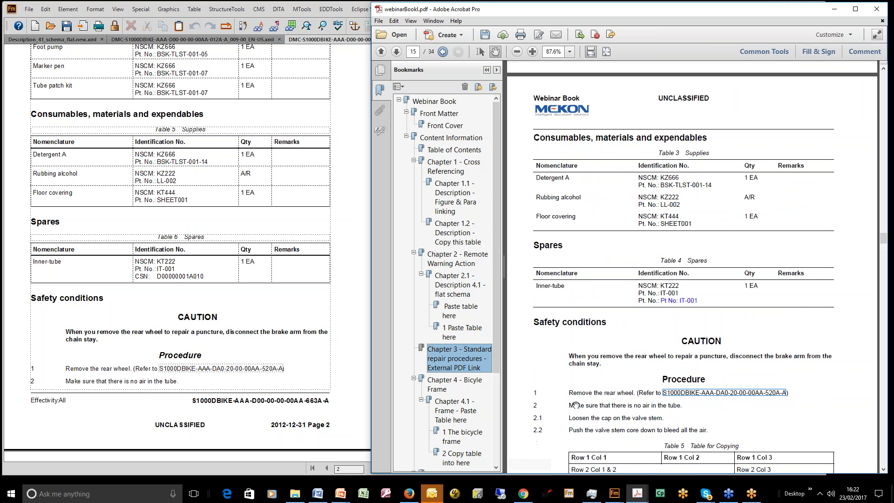
Step: Follow the S1000DBIKE-AAA-DA0-20-00-00AA-520A-A link, review the Rear wheel – Remove procedures PDF down to its procedure, and close it
{"action": "left_click", "coordinate": [717, 393]}
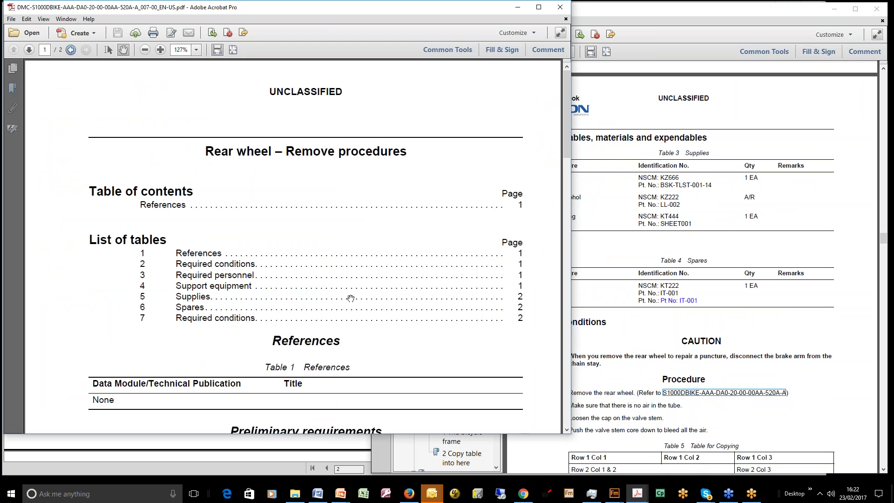
{"action": "scroll", "coordinate": [351, 298], "scroll_direction": "down", "scroll_amount": 10}
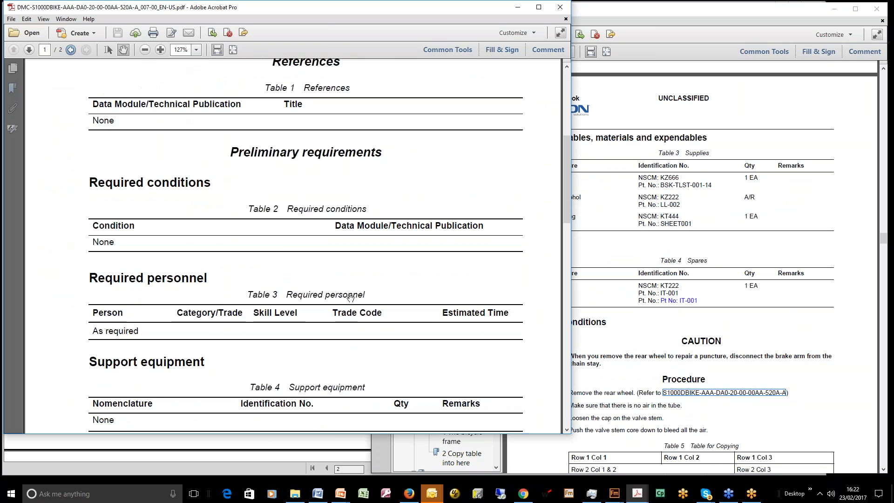
{"action": "scroll", "coordinate": [351, 299], "scroll_direction": "up", "scroll_amount": 10}
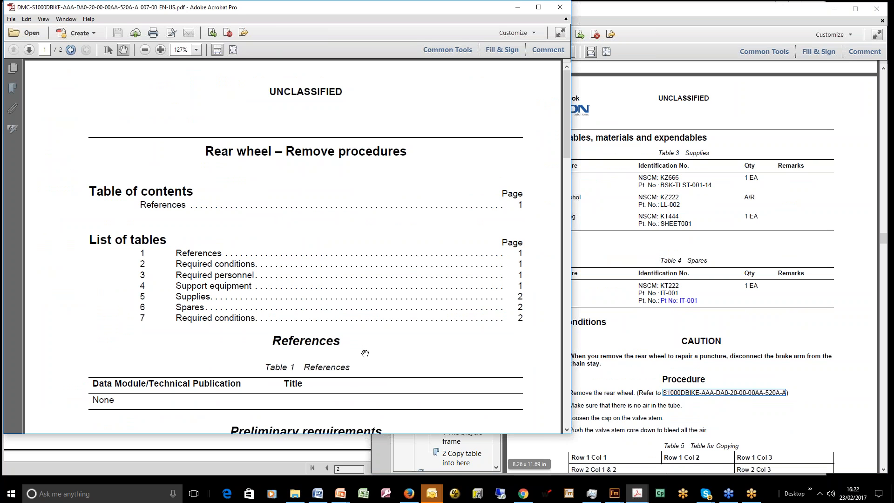
{"action": "scroll", "coordinate": [365, 353], "scroll_direction": "down", "scroll_amount": 10}
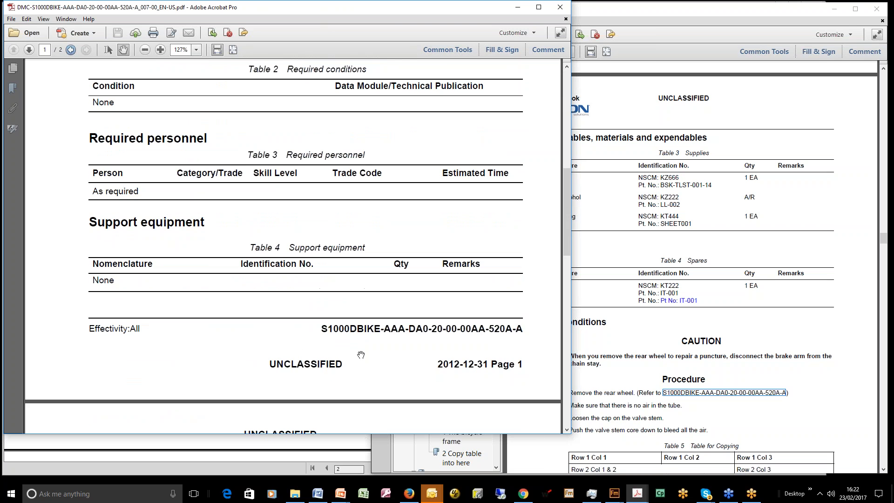
{"action": "scroll", "coordinate": [361, 355], "scroll_direction": "down", "scroll_amount": 10}
{"action": "scroll", "coordinate": [361, 355], "scroll_direction": "down", "scroll_amount": 5}
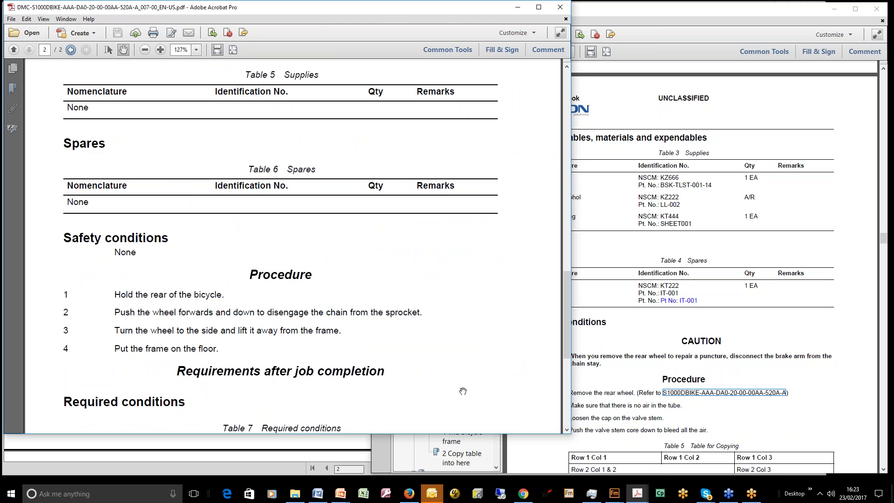
{"action": "left_click", "coordinate": [559, 7]}
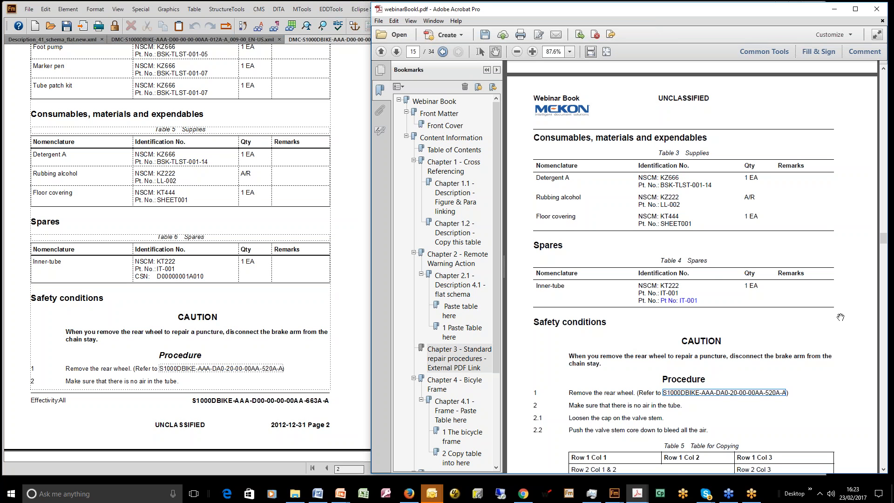
Step: Follow the Inner-tube's Pt No: IT-001 link in the Spares table to its entry in the illustrated parts data
{"action": "scroll", "coordinate": [840, 317], "scroll_direction": "up", "scroll_amount": 3}
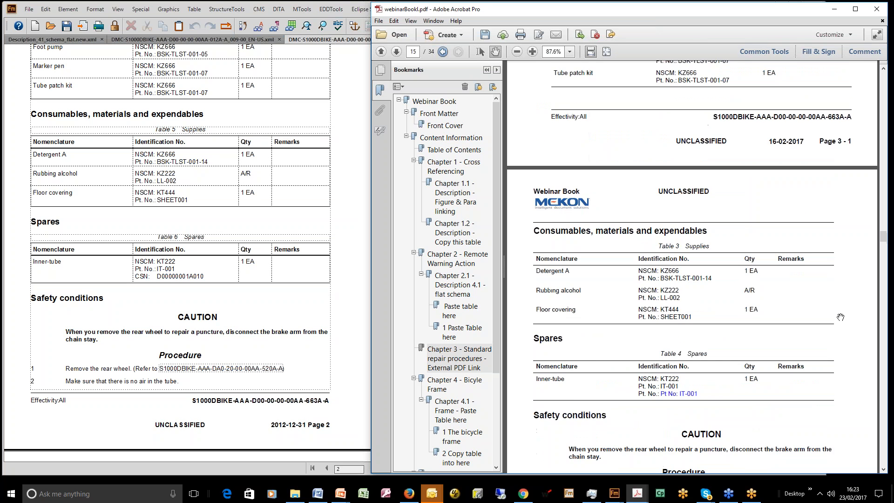
{"action": "scroll", "coordinate": [840, 317], "scroll_direction": "down", "scroll_amount": 3}
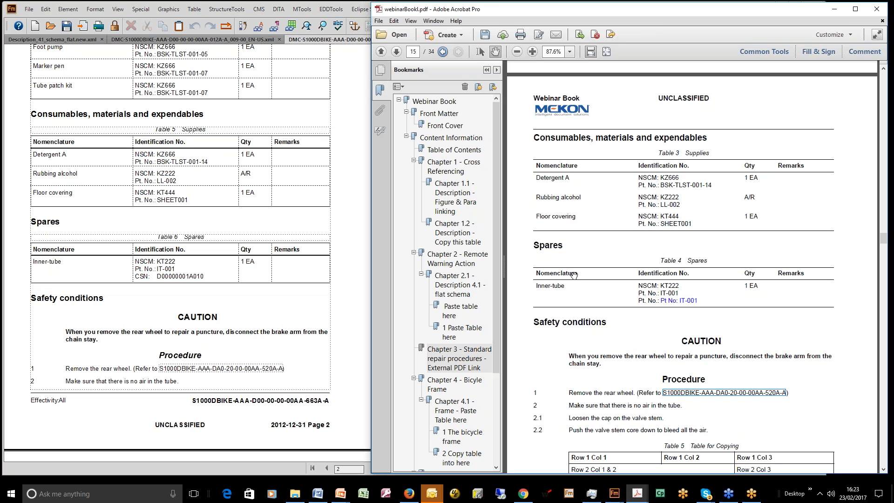
{"action": "left_click", "coordinate": [672, 302]}
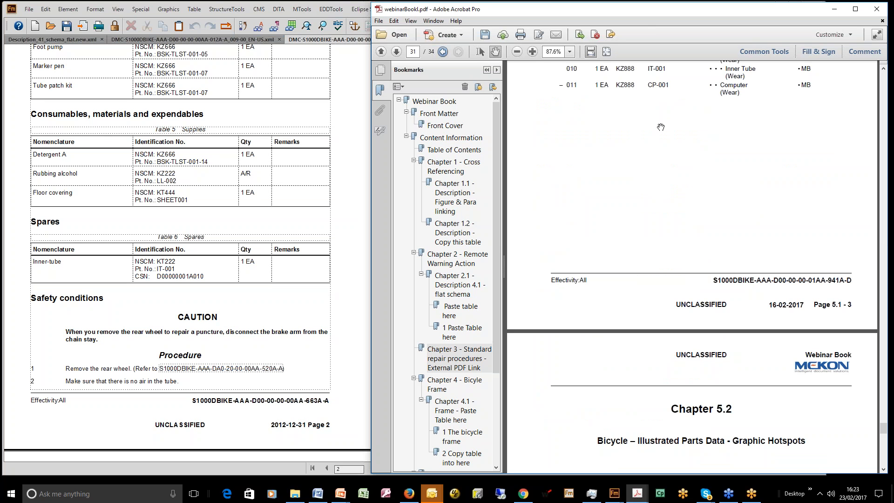
{"action": "scroll", "coordinate": [658, 129], "scroll_direction": "up", "scroll_amount": 1}
{"action": "scroll", "coordinate": [659, 129], "scroll_direction": "up", "scroll_amount": 1}
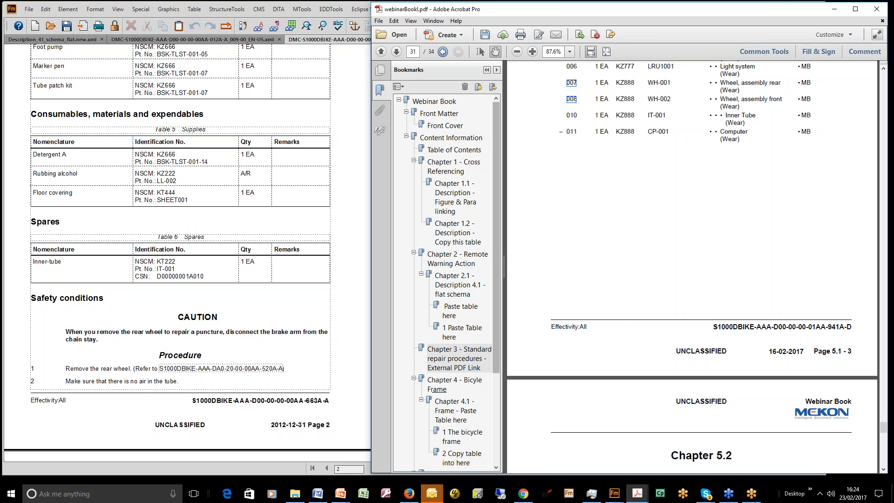
Step: Go to Chapter 5.2 - Bicycle - Illustrated Parts Data - Graphic Hotspots and follow the parts list's item 000 link to the bicycle figure
{"action": "left_click_drag", "start_coordinate": [495, 372], "coordinate": [485, 477]}
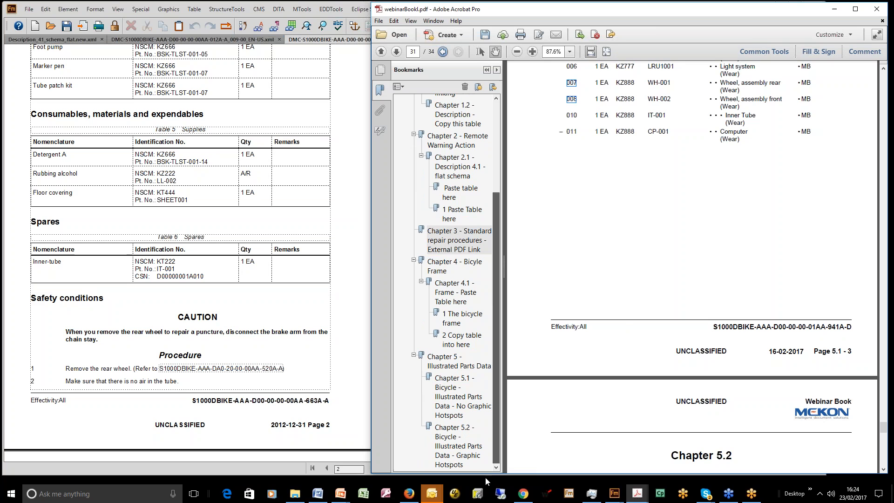
{"action": "left_click", "coordinate": [453, 428]}
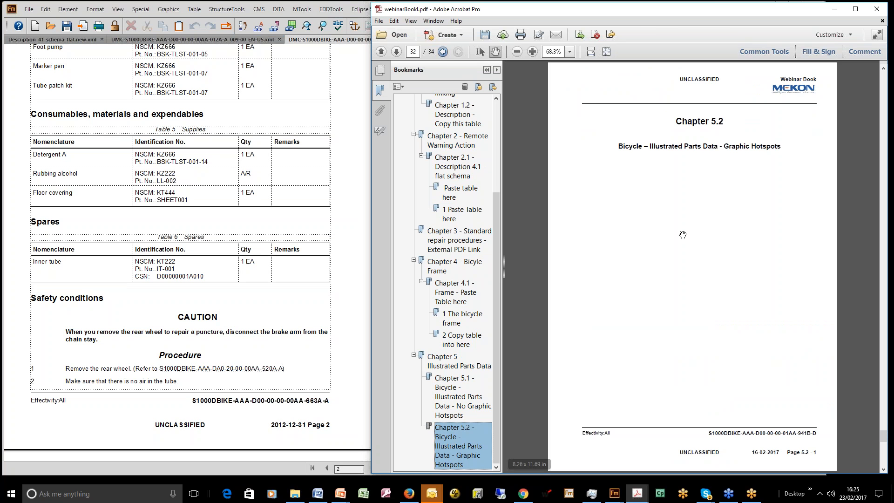
{"action": "scroll", "coordinate": [682, 237], "scroll_direction": "down", "scroll_amount": 6}
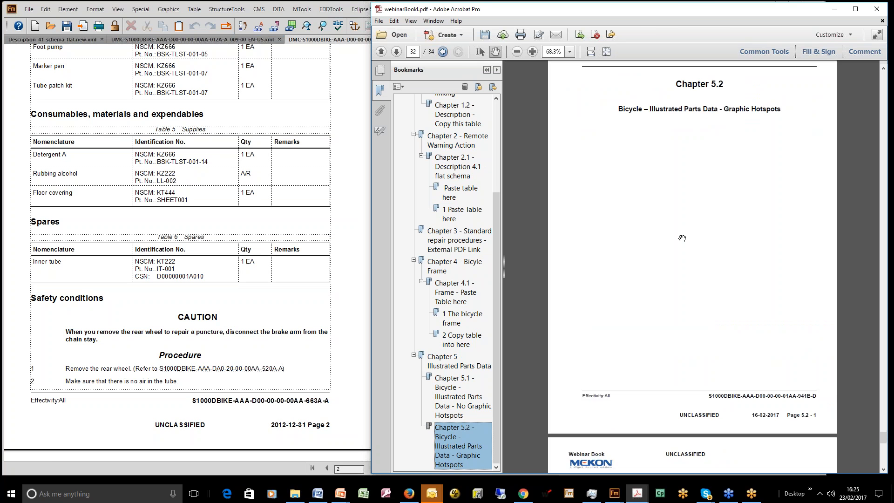
{"action": "scroll", "coordinate": [682, 239], "scroll_direction": "down", "scroll_amount": 3}
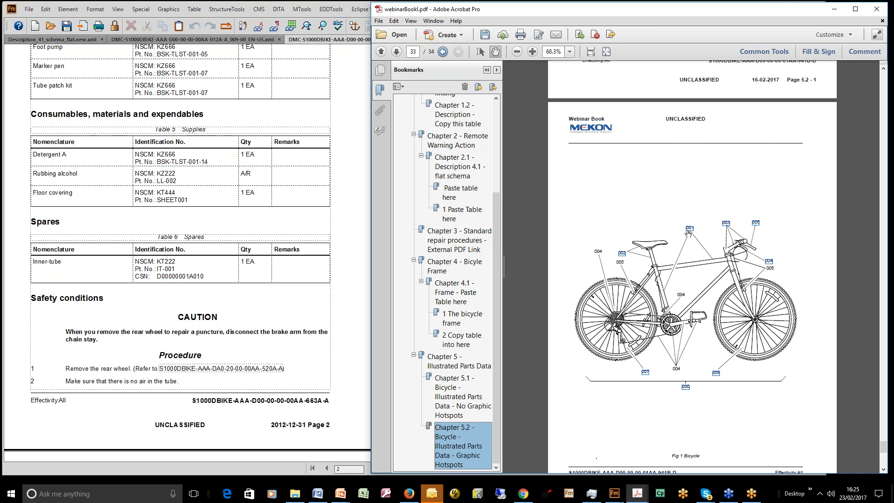
{"action": "scroll", "coordinate": [688, 232], "scroll_direction": "down", "scroll_amount": 12}
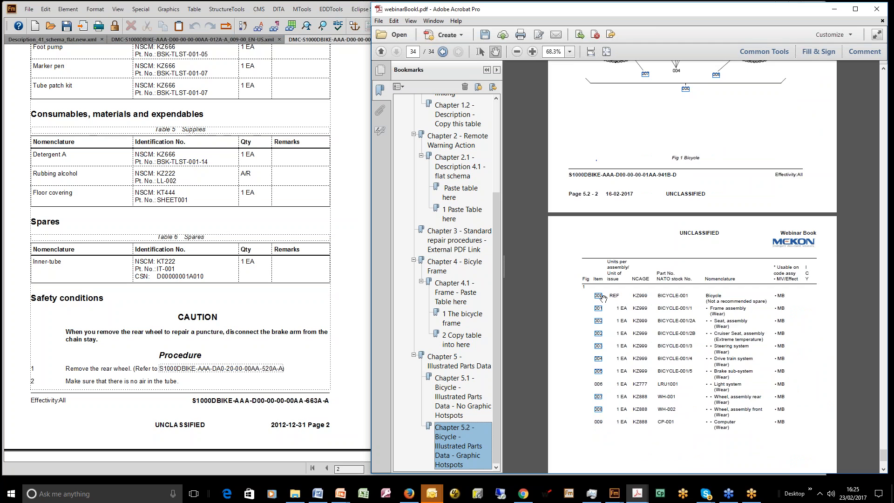
{"action": "left_click", "coordinate": [598, 296]}
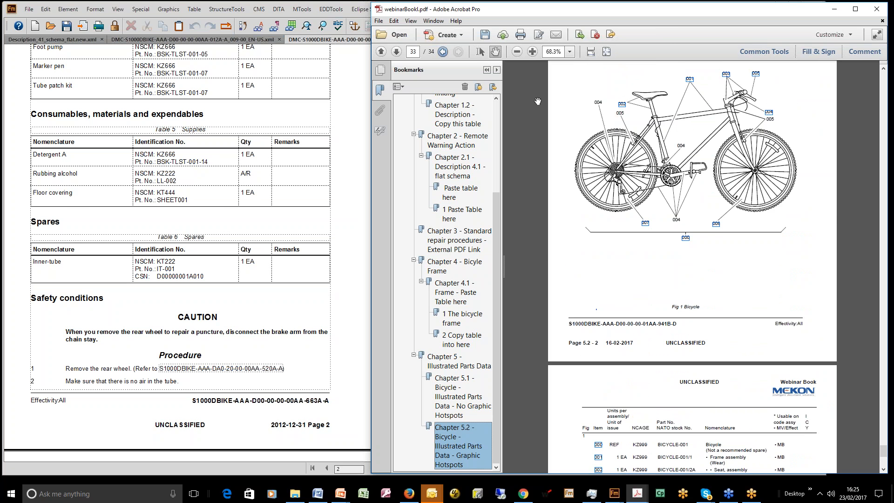
Step: Enlarge the bicycle figure to 100%, follow its 003 hotspot to the parts list, and examine the linked items
{"action": "left_click", "coordinate": [531, 53]}
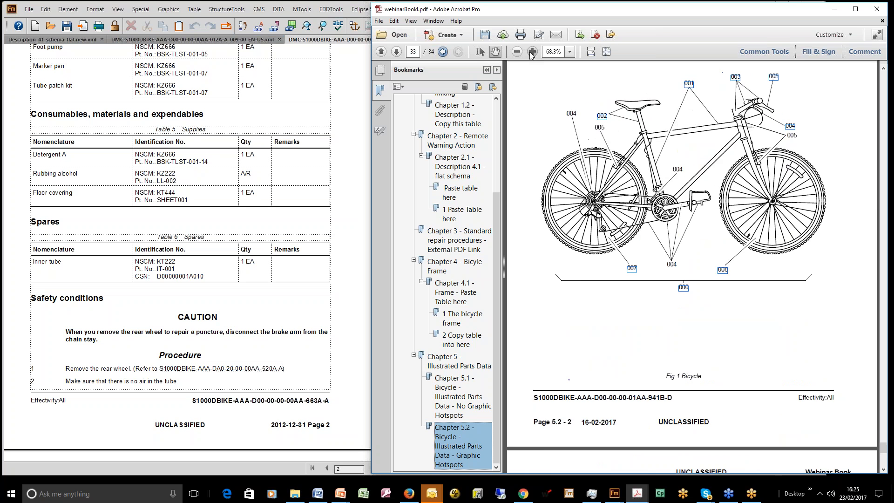
{"action": "left_click", "coordinate": [531, 53]}
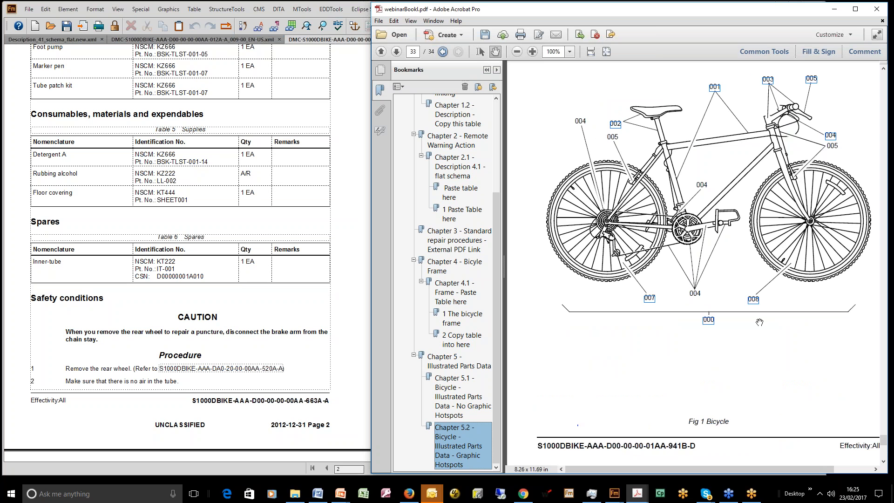
{"action": "left_click", "coordinate": [768, 81]}
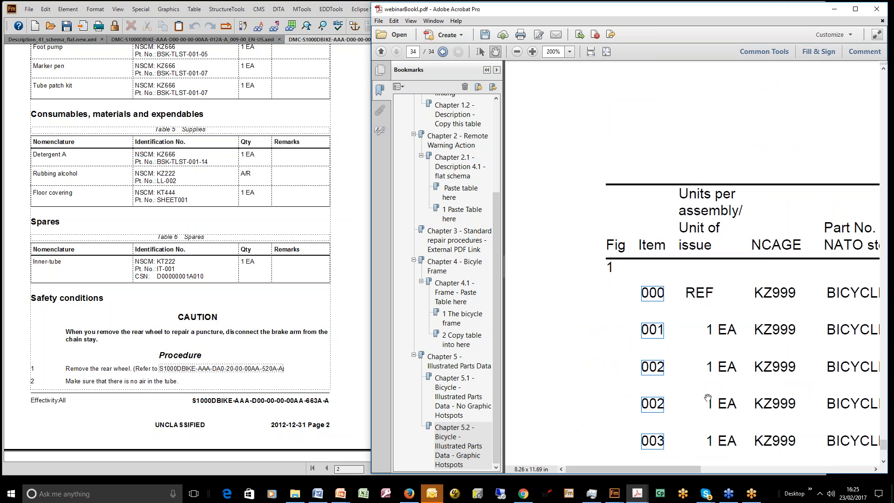
{"action": "left_click_drag", "start_coordinate": [705, 425], "coordinate": [590, 320]}
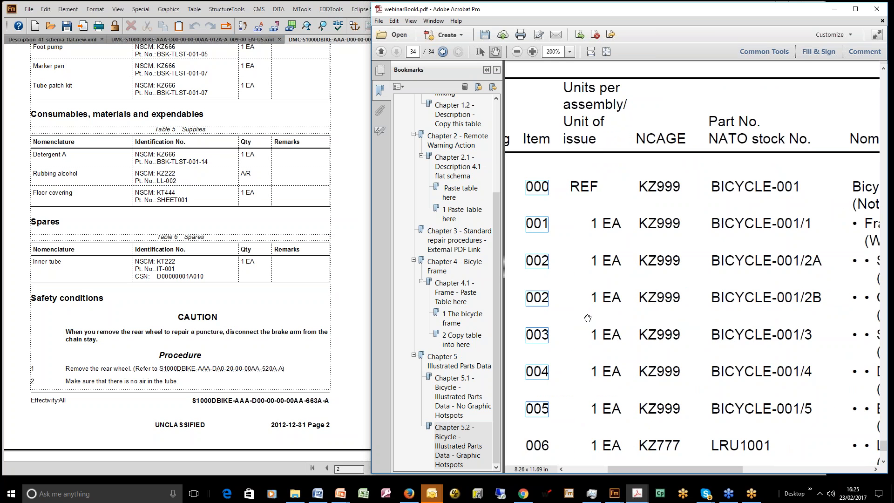
Step: Go back to the bicycle figure and test its 002 hotspot to the parts list and the item 000 link back
{"action": "left_click", "coordinate": [442, 53]}
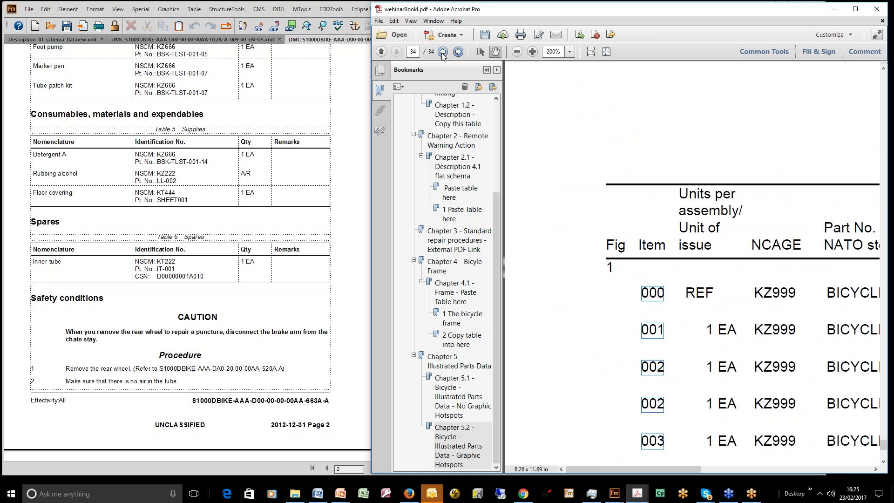
{"action": "left_click", "coordinate": [442, 52]}
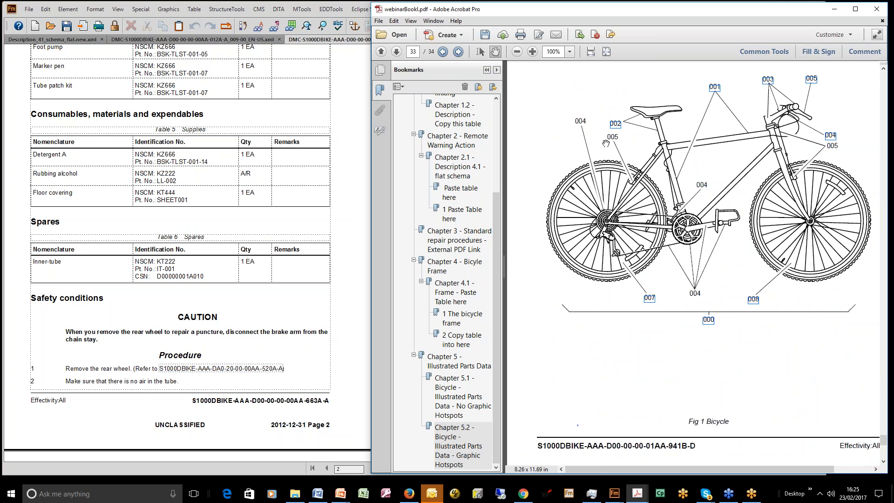
{"action": "left_click", "coordinate": [615, 124]}
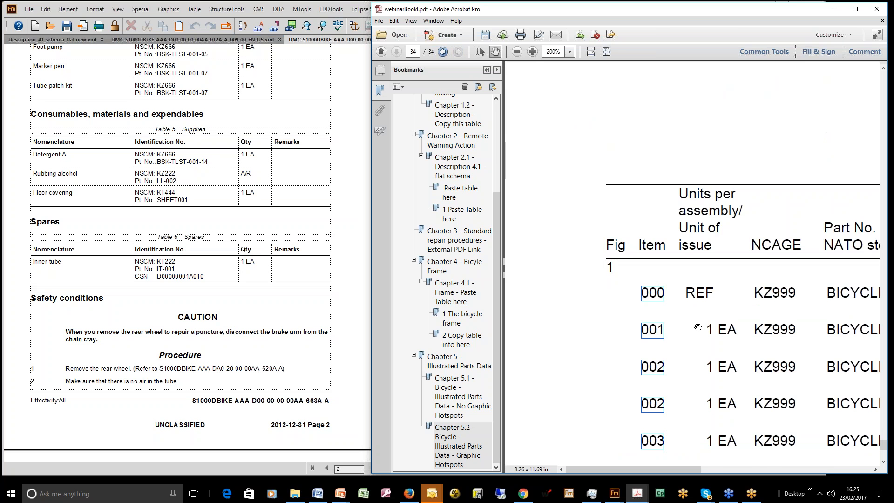
{"action": "left_click_drag", "start_coordinate": [780, 356], "coordinate": [681, 350]}
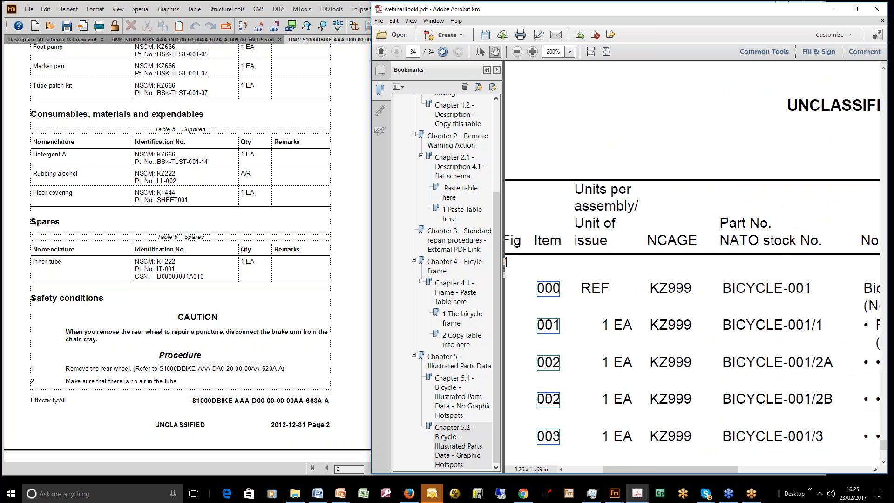
{"action": "scroll", "coordinate": [693, 262], "scroll_direction": "down", "scroll_amount": 5}
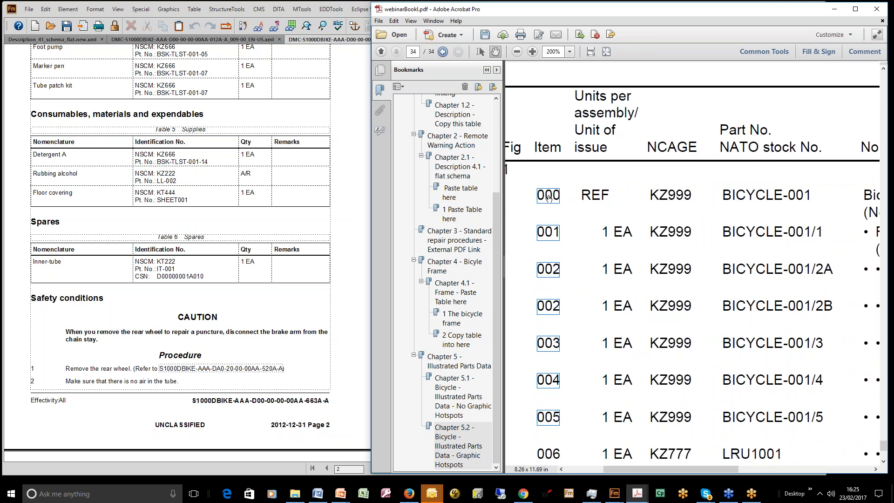
{"action": "left_click", "coordinate": [548, 197]}
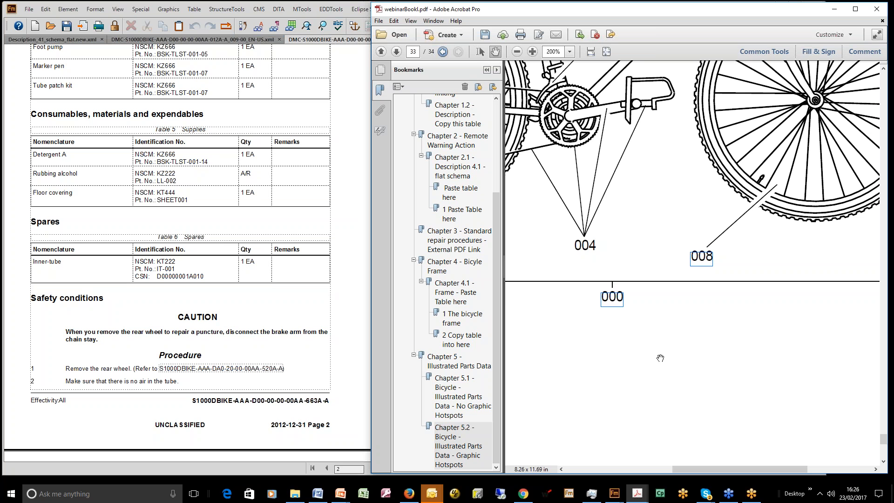
Step: Open Chapter 5.1 - No Graphic Hotspots in a widened PDF window, fit the page to the width, and find its parts list
{"action": "left_click", "coordinate": [449, 380]}
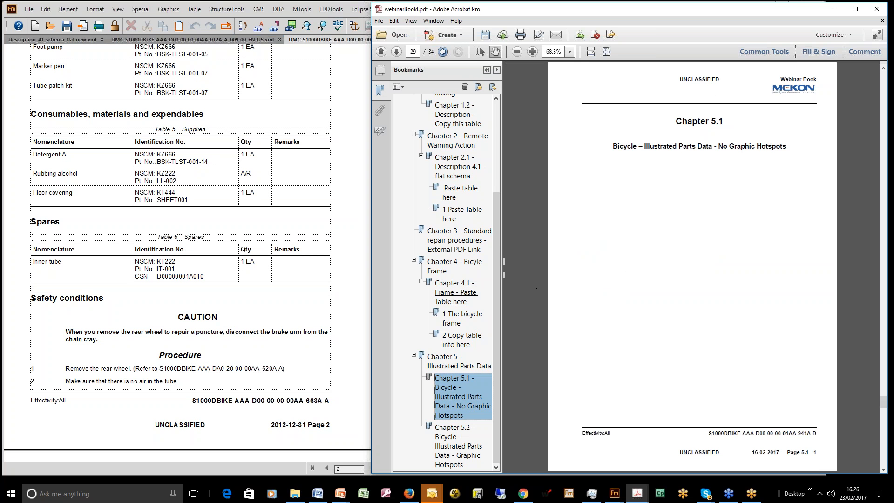
{"action": "left_click_drag", "start_coordinate": [372, 280], "coordinate": [222, 279]}
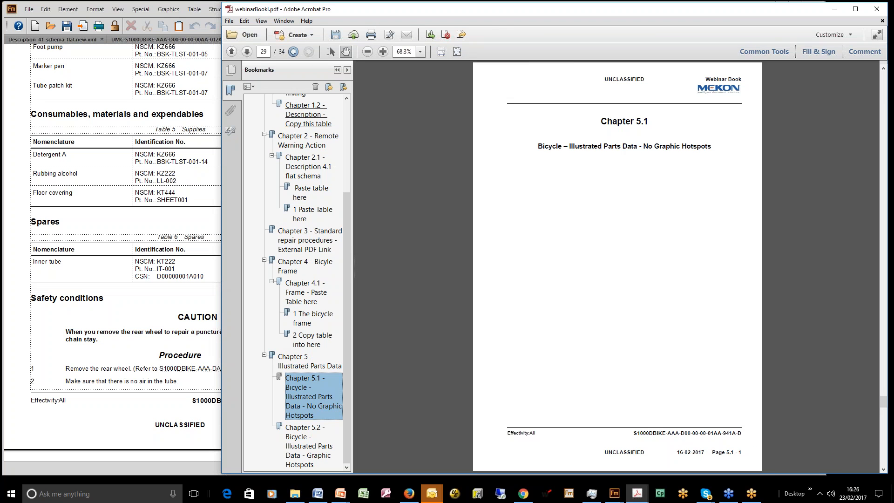
{"action": "left_click", "coordinate": [383, 52]}
{"action": "left_click", "coordinate": [382, 51]}
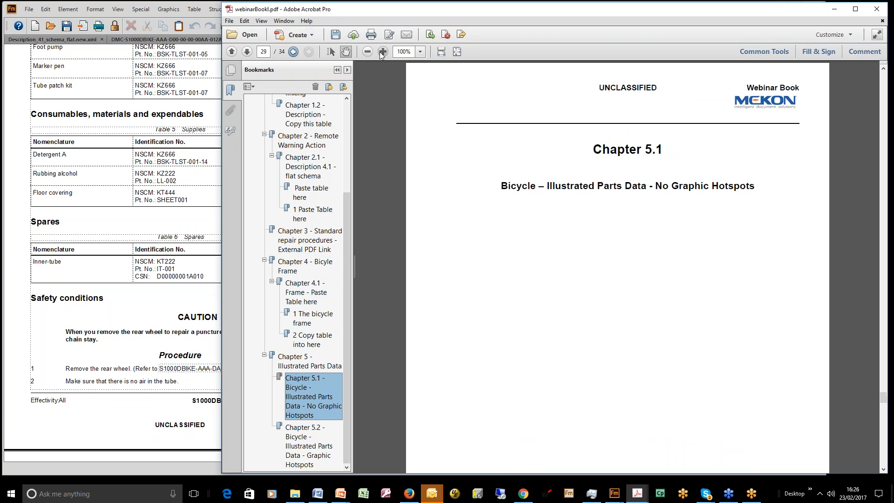
{"action": "left_click", "coordinate": [442, 52]}
{"action": "scroll", "coordinate": [573, 307], "scroll_direction": "down", "scroll_amount": 10}
{"action": "scroll", "coordinate": [572, 306], "scroll_direction": "down", "scroll_amount": 15}
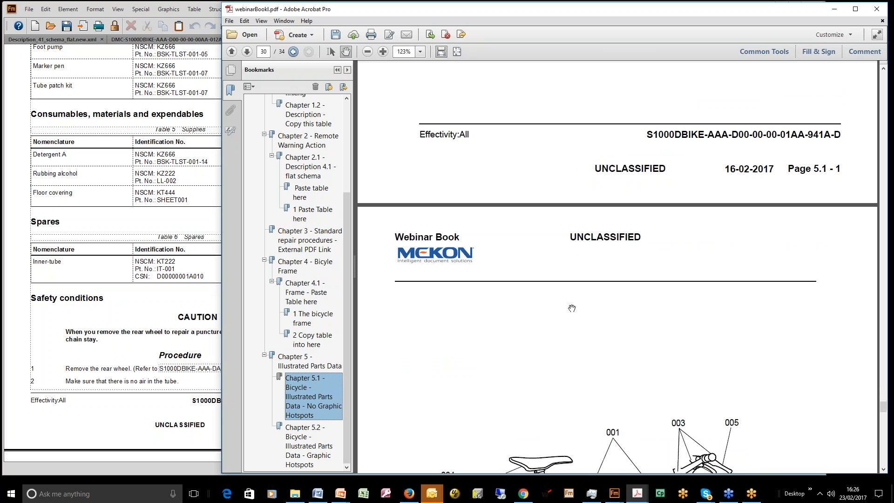
{"action": "scroll", "coordinate": [570, 315], "scroll_direction": "down", "scroll_amount": 1}
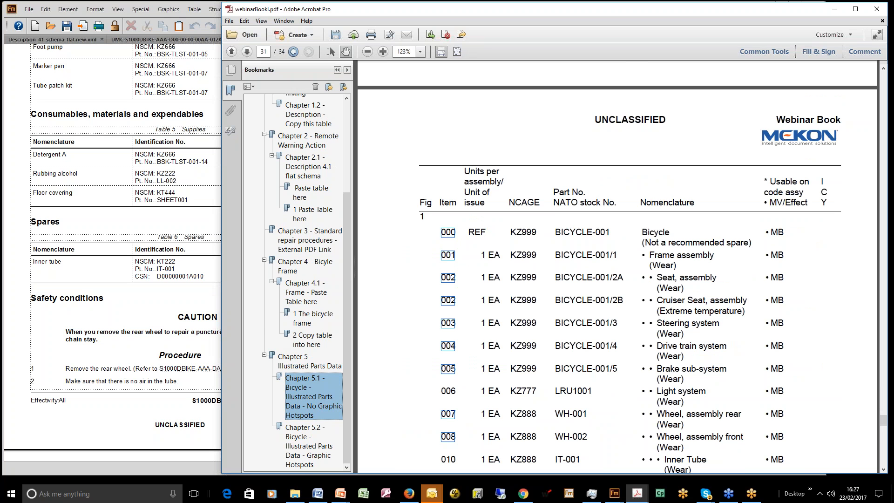
Step: Try the Cruiser Seat's item 002 link in the Chapter 5.1 parts list, and bring the parts list back into view at 100%
{"action": "left_click", "coordinate": [448, 300]}
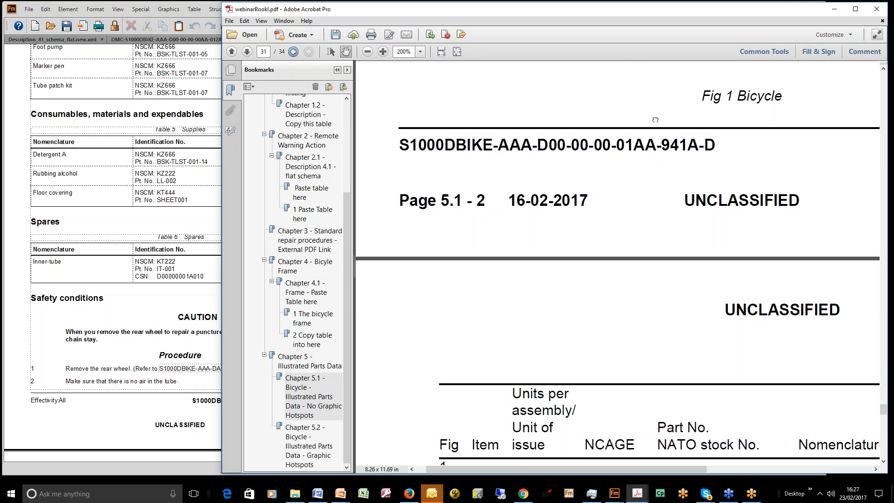
{"action": "scroll", "coordinate": [655, 116], "scroll_direction": "up", "scroll_amount": 3}
{"action": "left_click", "coordinate": [382, 52]}
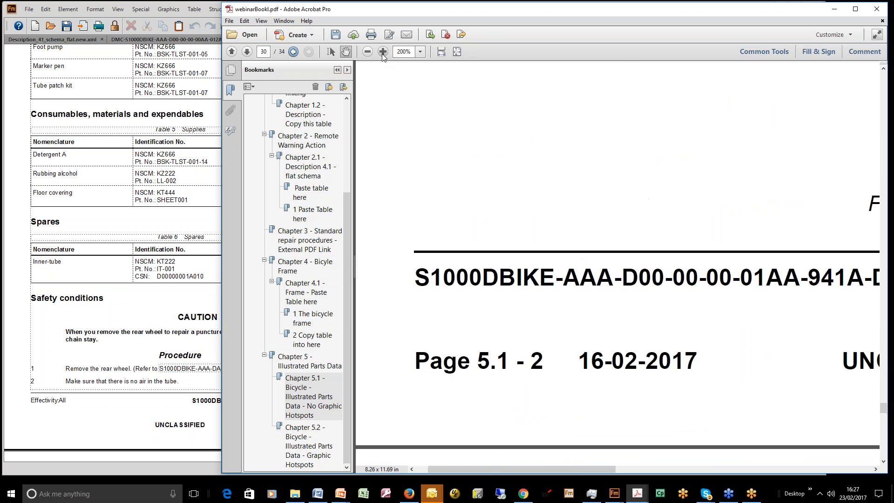
{"action": "left_click", "coordinate": [368, 52]}
{"action": "left_click", "coordinate": [368, 52]}
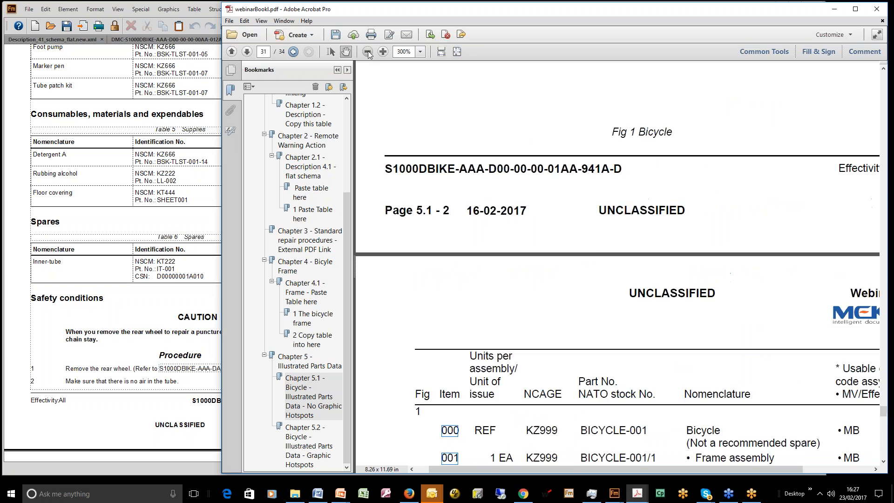
{"action": "left_click", "coordinate": [368, 52]}
{"action": "left_click", "coordinate": [367, 52]}
{"action": "left_click", "coordinate": [368, 52]}
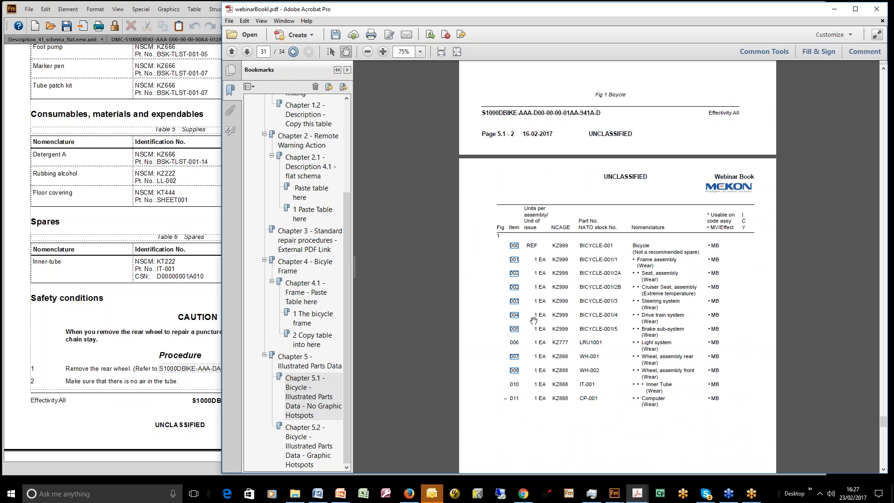
{"action": "left_click", "coordinate": [383, 51]}
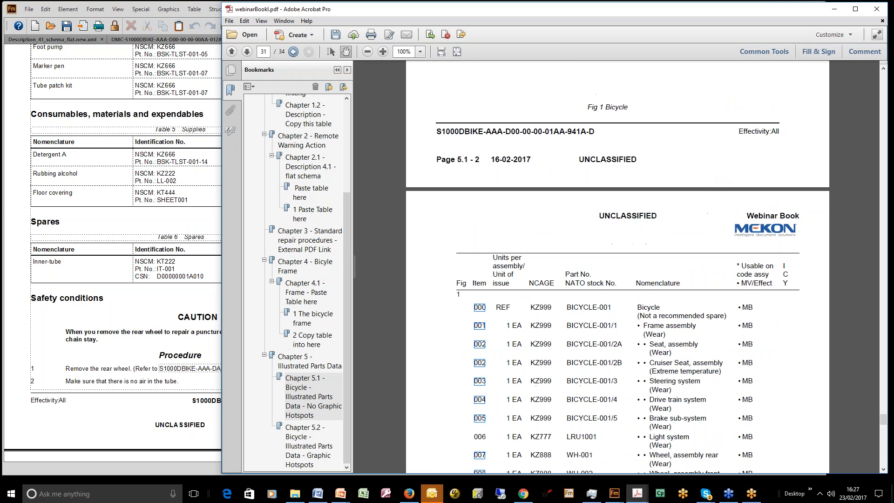
Step: Follow the Seat, assembly item 002 link to the Chapter 5.1 bicycle figure and examine the callouts around the frame
{"action": "left_click", "coordinate": [478, 345]}
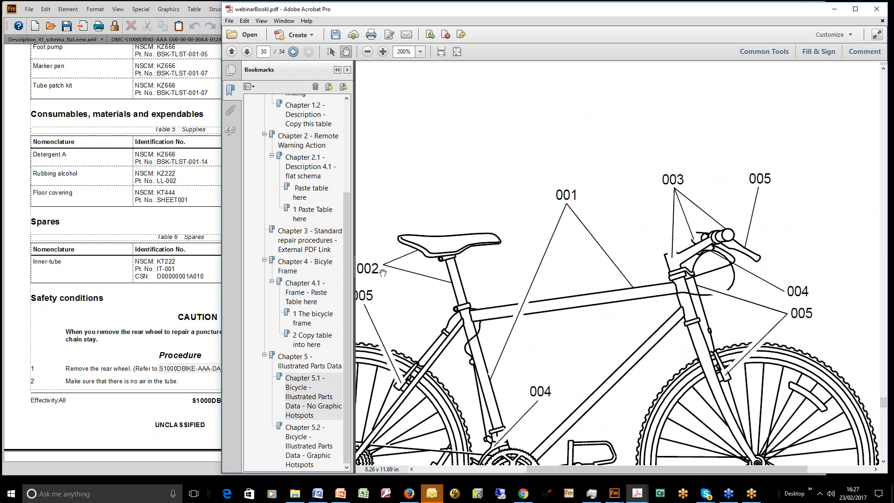
{"action": "left_click_drag", "start_coordinate": [385, 273], "coordinate": [559, 276]}
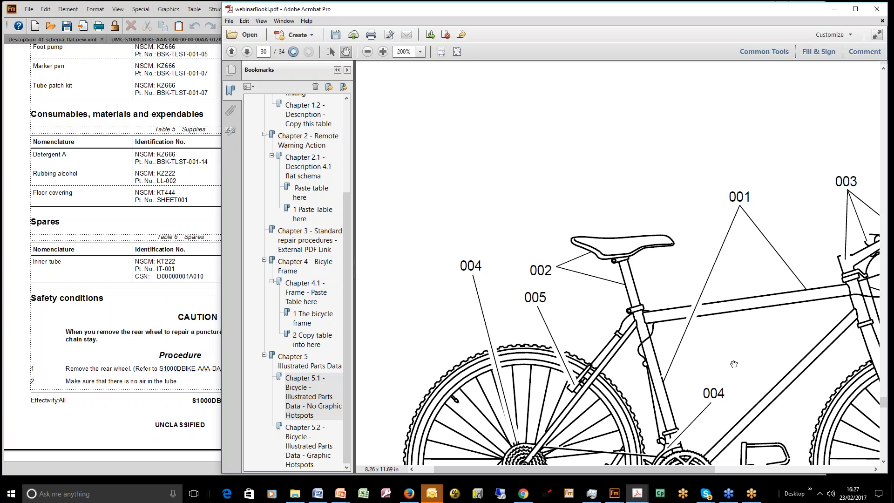
{"action": "left_click_drag", "start_coordinate": [733, 365], "coordinate": [641, 263]}
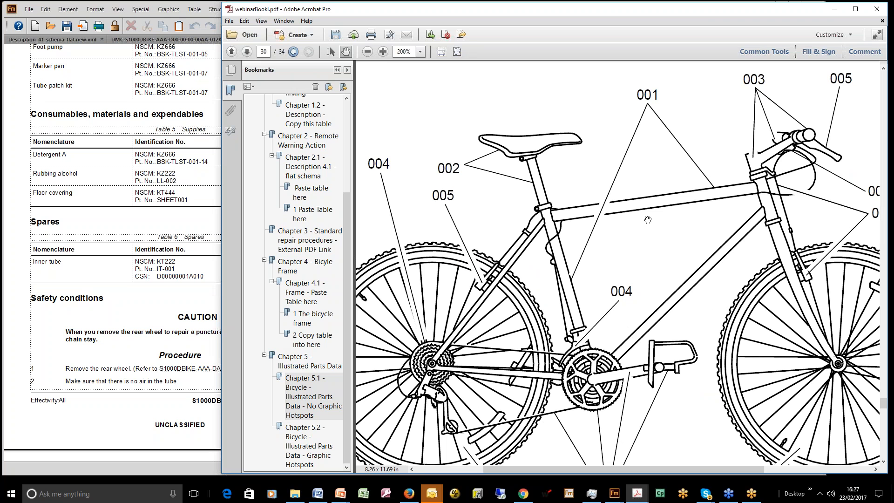
Step: Switch to FrameMaker, review the PDF link box and zoom settings under the S1000D Preferences' Automation Functions, and accept the dialog
{"action": "left_click", "coordinate": [186, 6]}
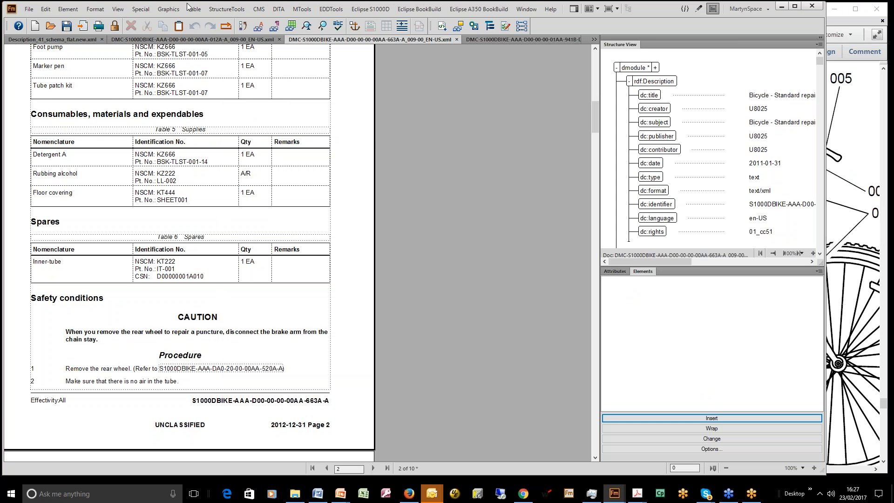
{"action": "left_click", "coordinate": [370, 10]}
{"action": "left_click", "coordinate": [373, 30]}
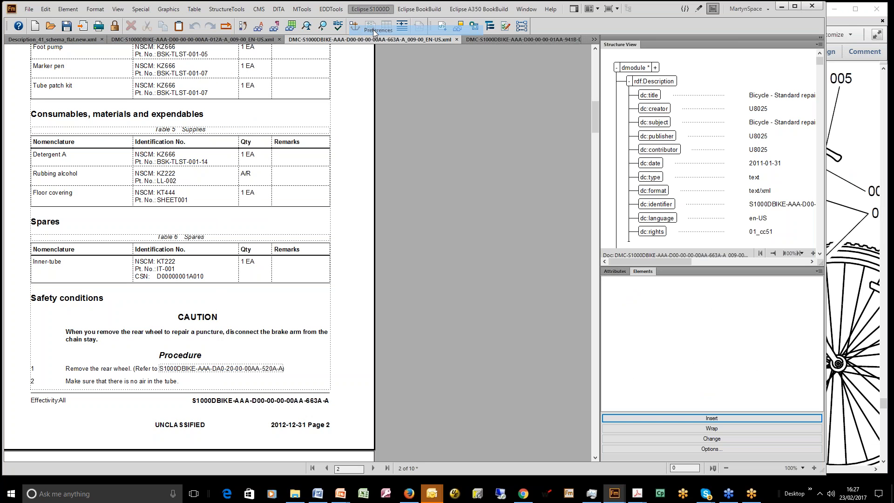
{"action": "left_click", "coordinate": [359, 129]}
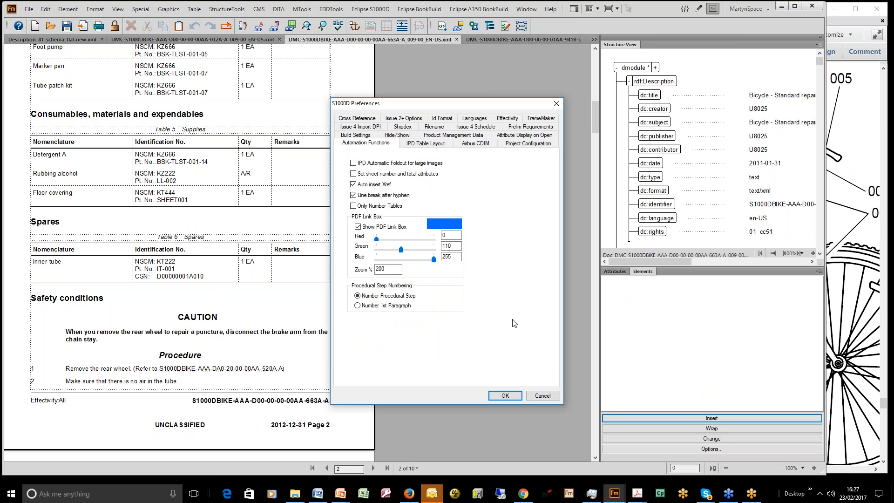
{"action": "left_click", "coordinate": [393, 269]}
{"action": "left_click", "coordinate": [505, 395]}
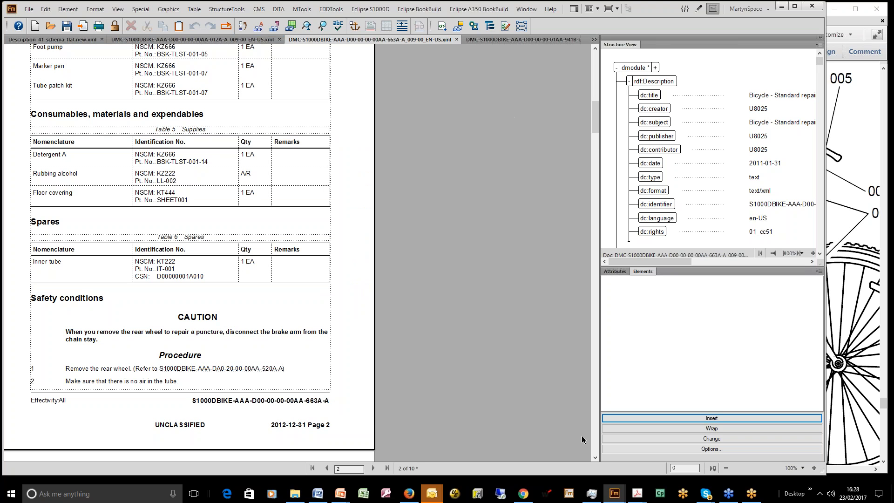
Step: Switch to the webinarBookIparat.pdf document in Acrobat
{"action": "mouse_move", "coordinate": [642, 496]}
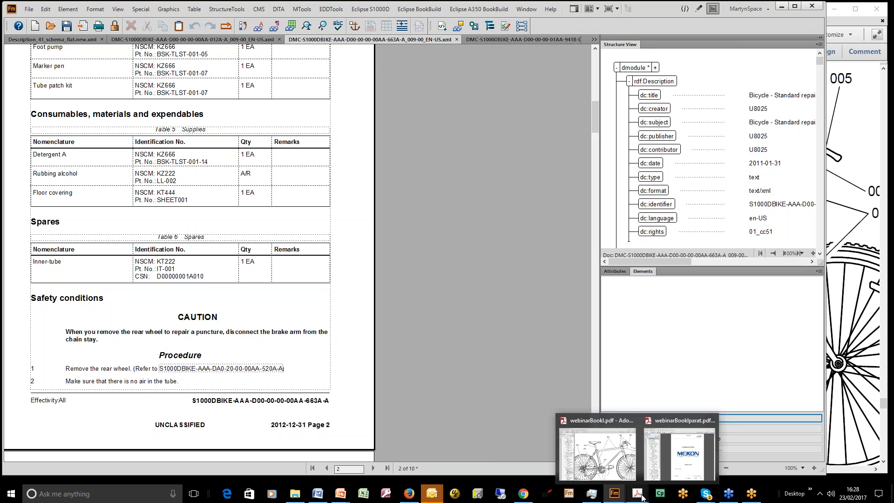
{"action": "left_click", "coordinate": [670, 427]}
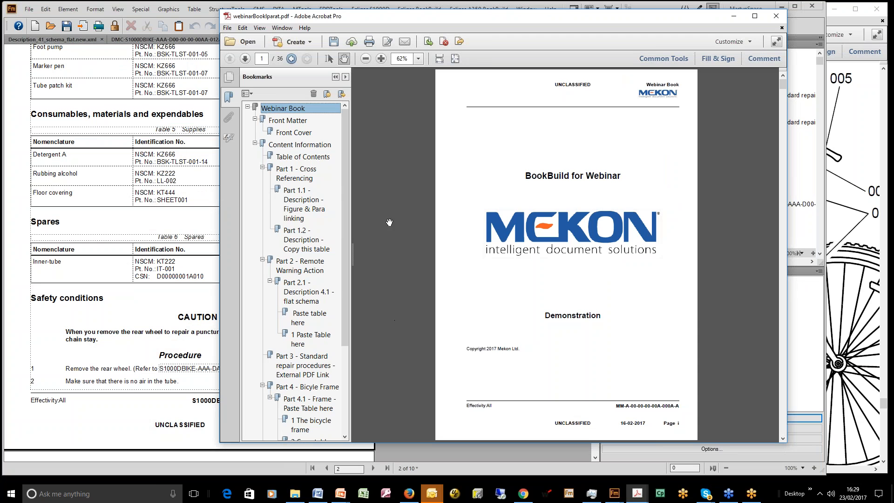
Step: Browse the PDF's Part 1.1, Part 2 - Remote Warning Action and Front Matter bookmarks to review the part-based structure and front cover
{"action": "left_click", "coordinate": [292, 195]}
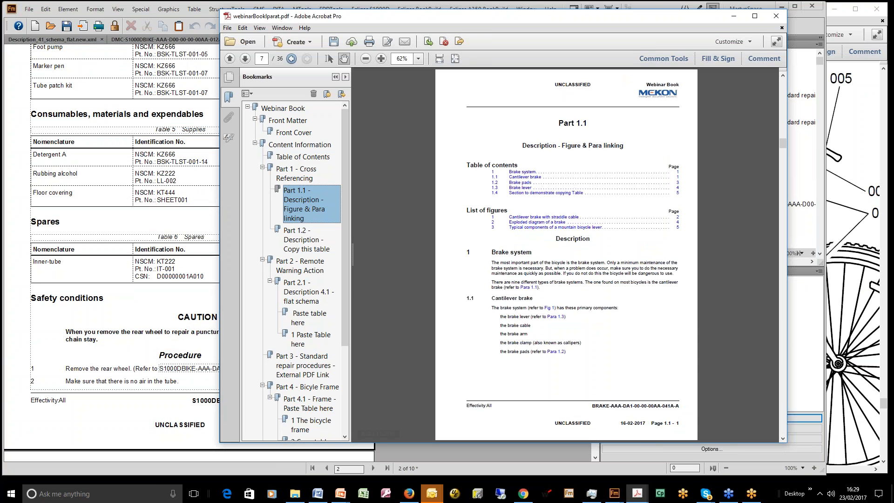
{"action": "left_click", "coordinate": [300, 265]}
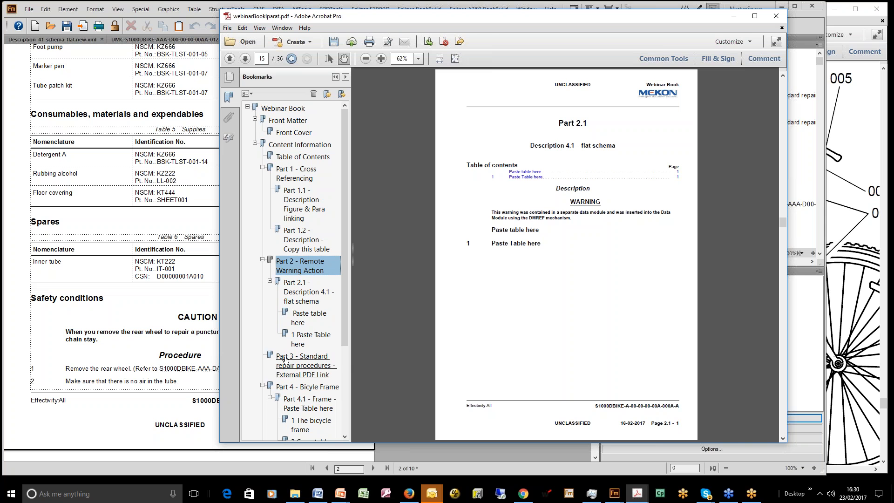
{"action": "left_click_drag", "start_coordinate": [485, 18], "coordinate": [540, 13]}
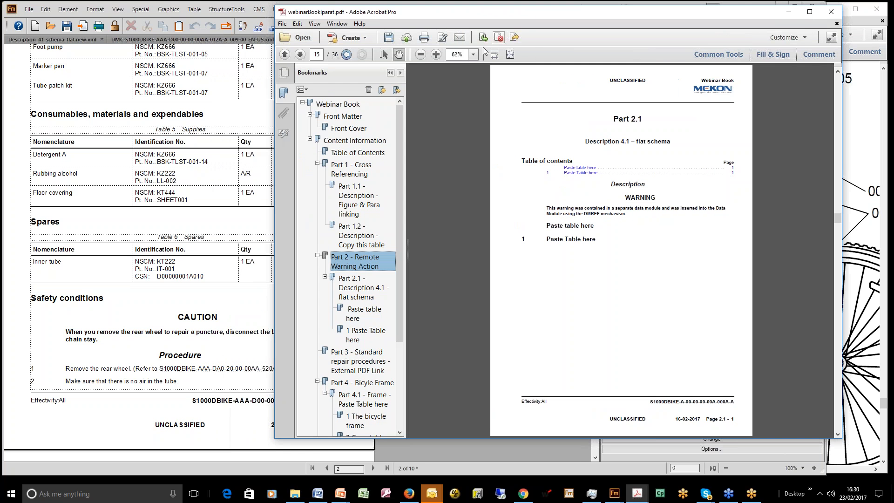
{"action": "left_click", "coordinate": [329, 119]}
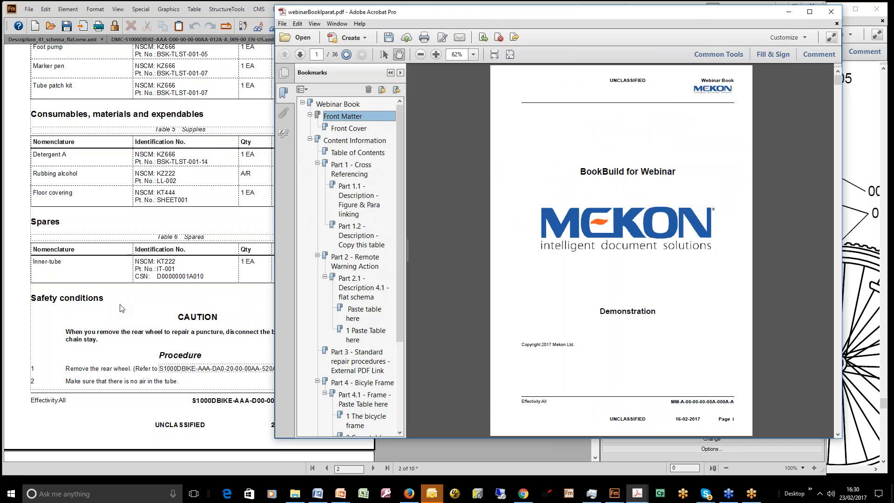
Step: Switch to FrameMaker, open webinarBookI.sgm from the Book folder, and close the Mekon Log Console without saving its log
{"action": "left_click", "coordinate": [93, 301]}
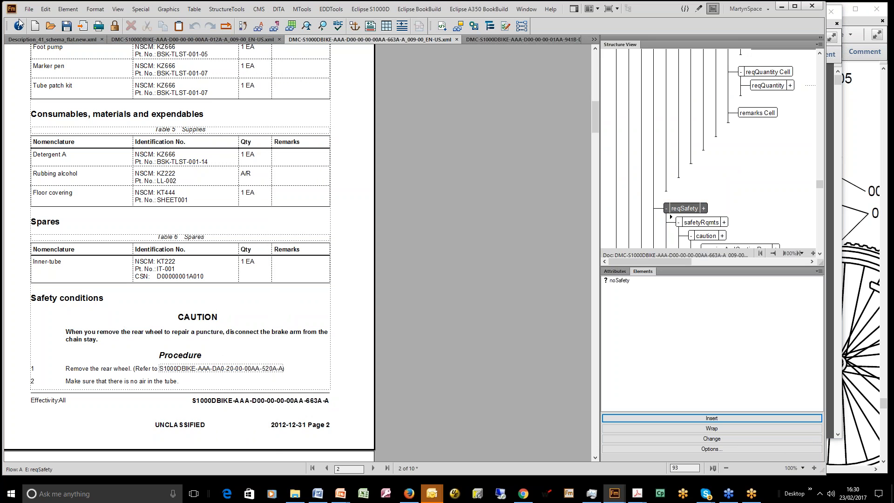
{"action": "left_click", "coordinate": [50, 28]}
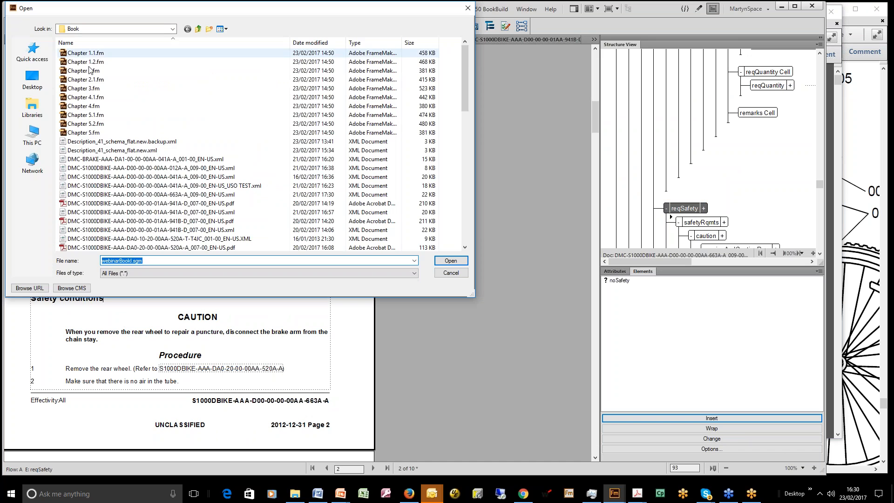
{"action": "scroll", "coordinate": [205, 135], "scroll_direction": "down", "scroll_amount": 5}
{"action": "scroll", "coordinate": [204, 135], "scroll_direction": "down", "scroll_amount": 5}
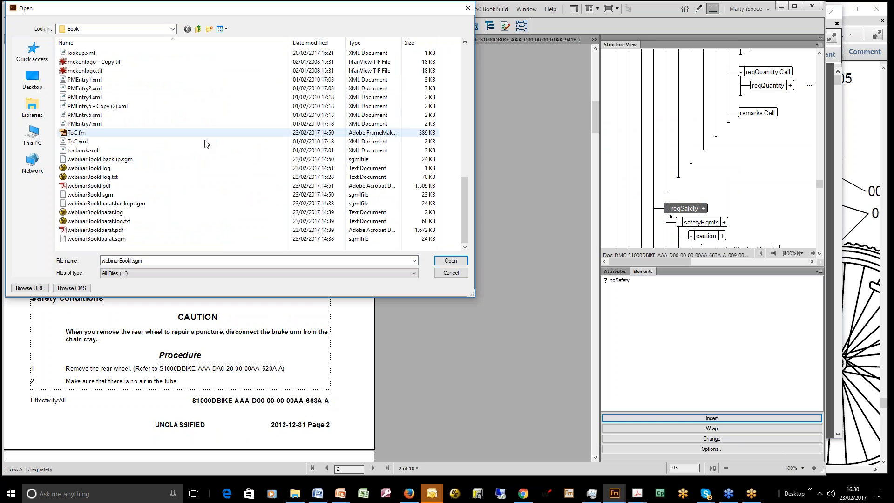
{"action": "left_click", "coordinate": [94, 195]}
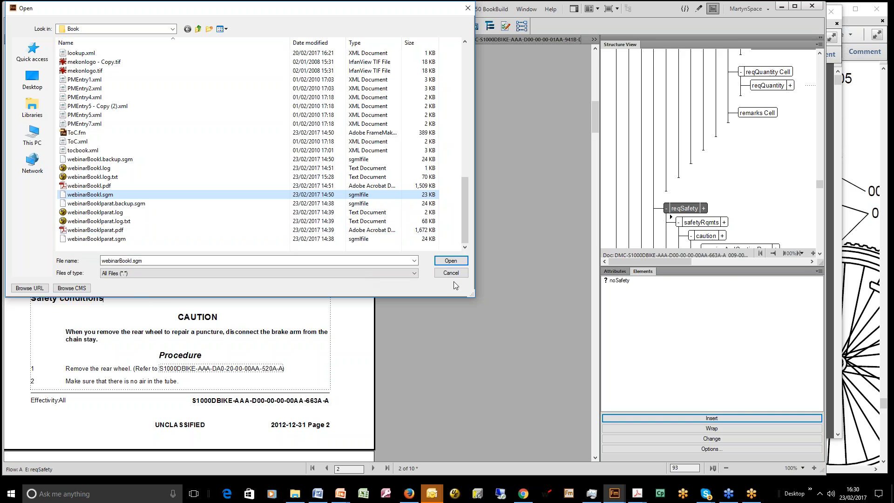
{"action": "left_click", "coordinate": [437, 262]}
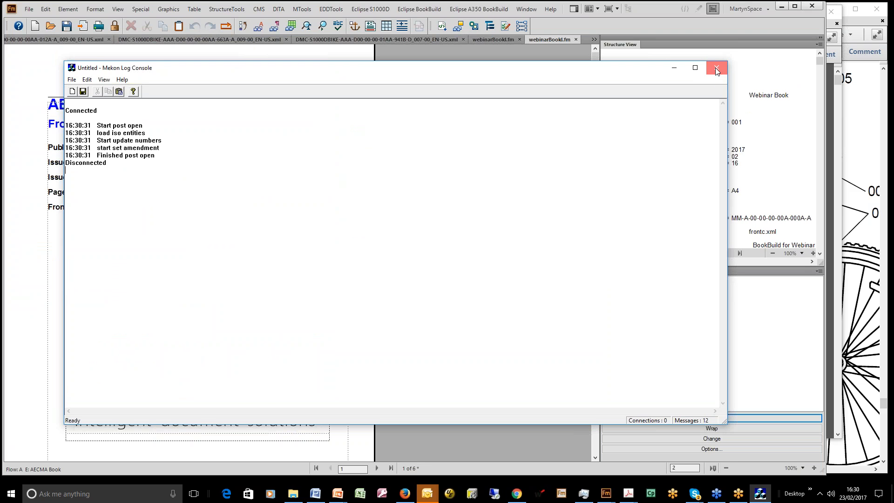
{"action": "left_click", "coordinate": [715, 68]}
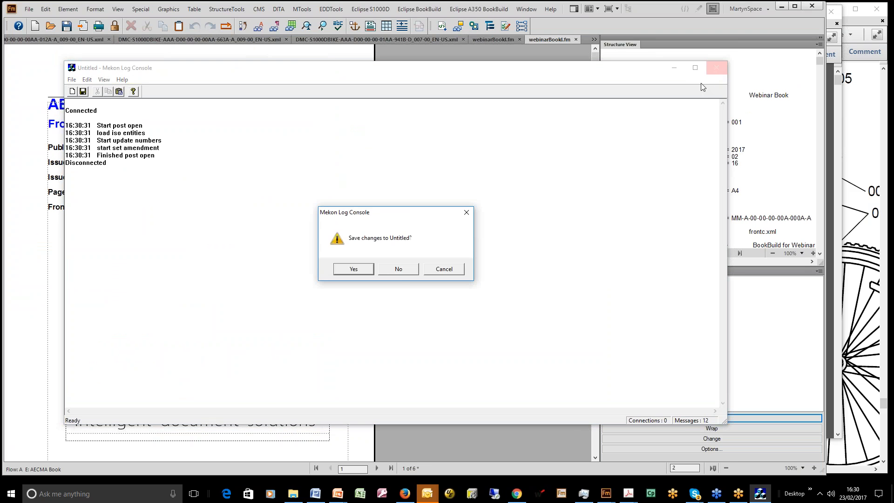
{"action": "left_click", "coordinate": [399, 270]}
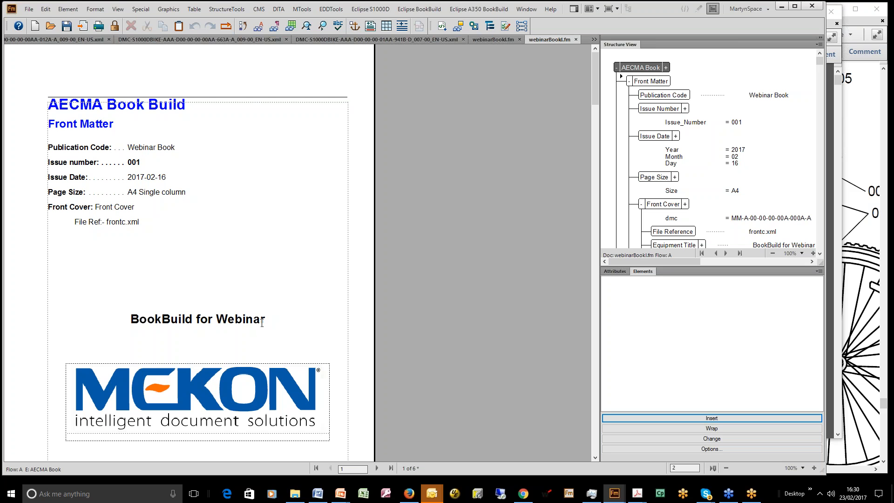
Step: Locate the front cover's Equipment Title element in the book structure and review its prespace, postspace and dynamic space attributes
{"action": "scroll", "coordinate": [267, 322], "scroll_direction": "down", "scroll_amount": 20}
{"action": "scroll", "coordinate": [265, 316], "scroll_direction": "up", "scroll_amount": 20}
{"action": "left_click", "coordinate": [226, 323]}
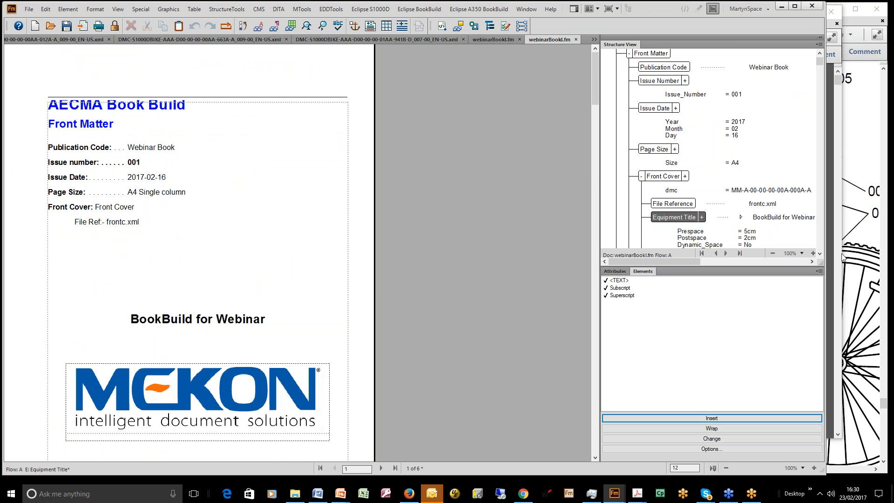
{"action": "left_click", "coordinate": [820, 254]}
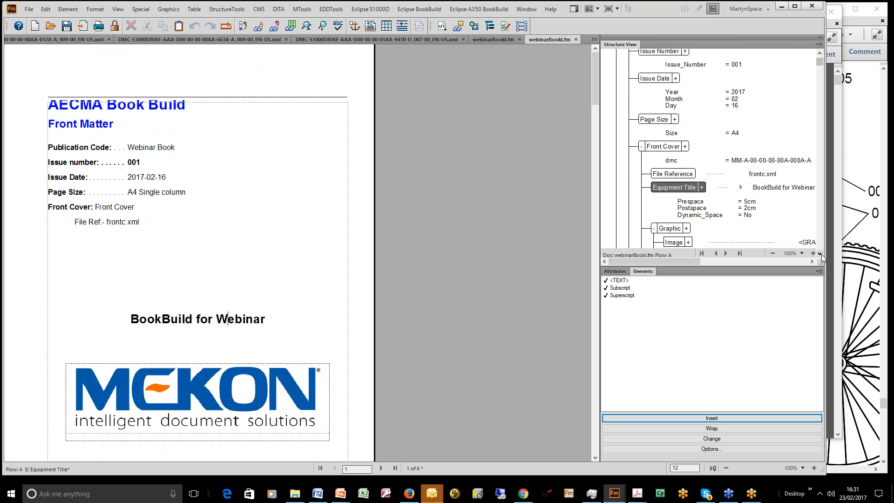
{"action": "left_click", "coordinate": [673, 188]}
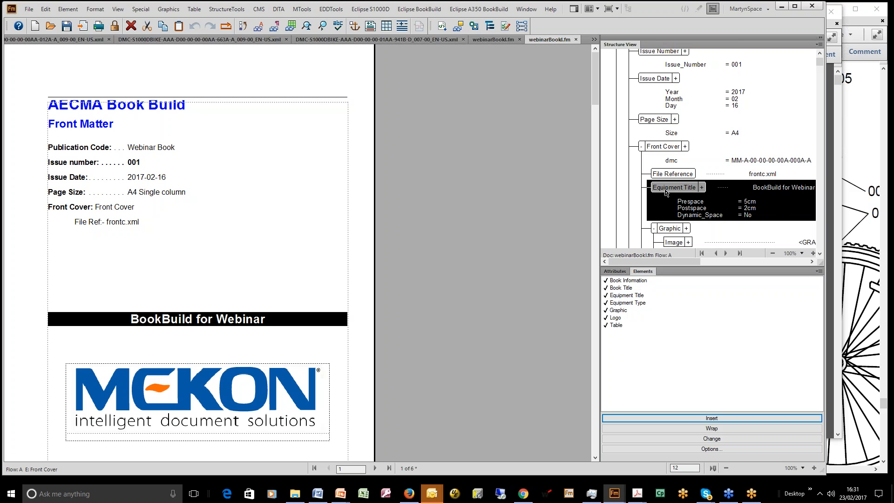
{"action": "left_click", "coordinate": [763, 203]}
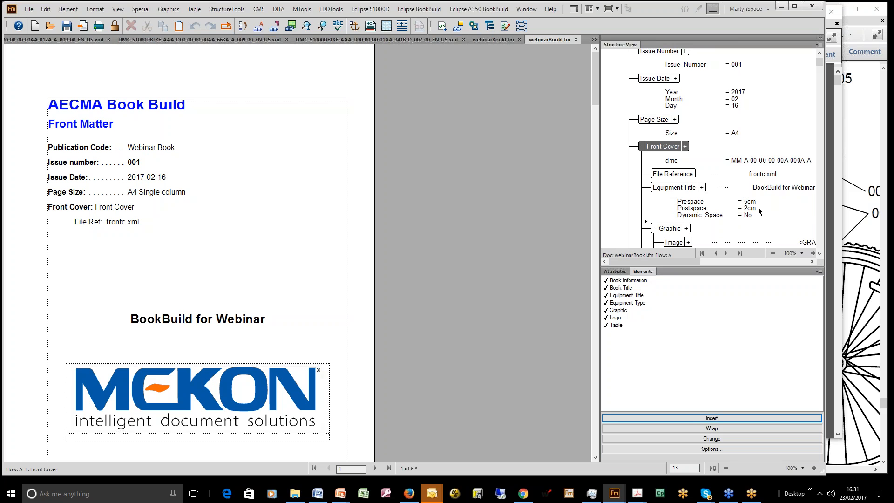
Step: Review the front cover image's reproduction size attributes, and select the Equipment Type and Book Information elements to see their text
{"action": "scroll", "coordinate": [759, 212], "scroll_direction": "down", "scroll_amount": 3}
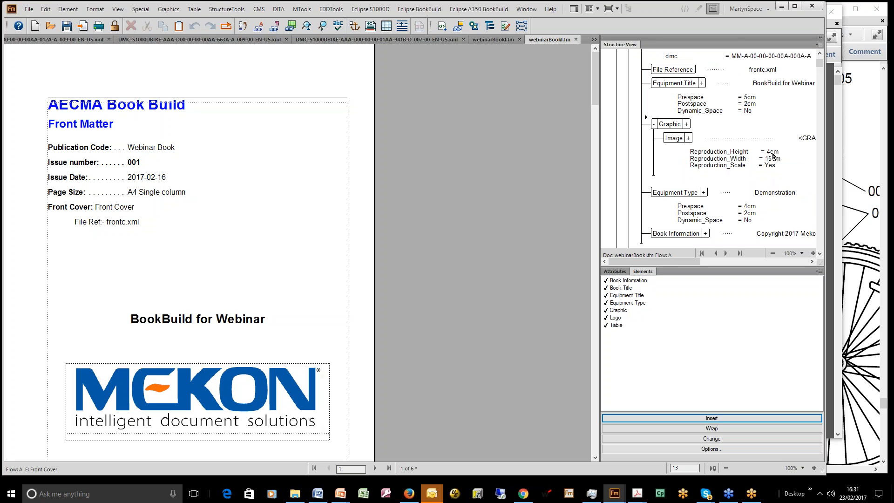
{"action": "left_click", "coordinate": [677, 197]}
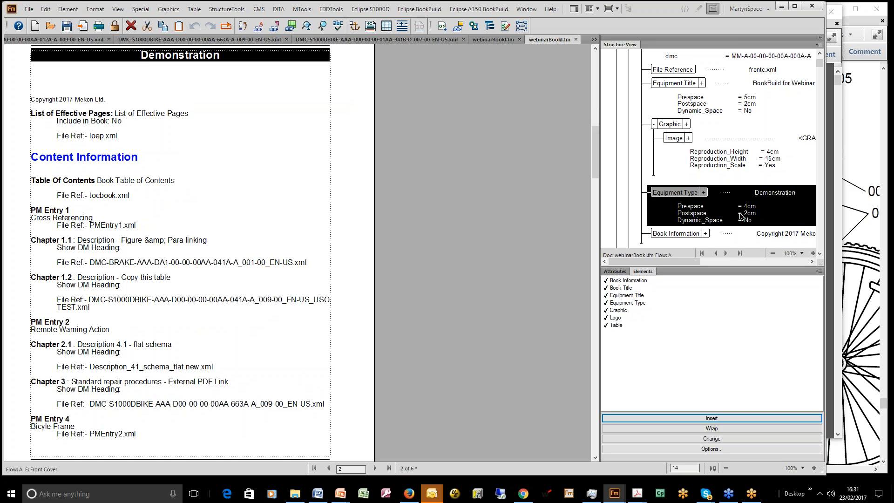
{"action": "left_click", "coordinate": [678, 234]}
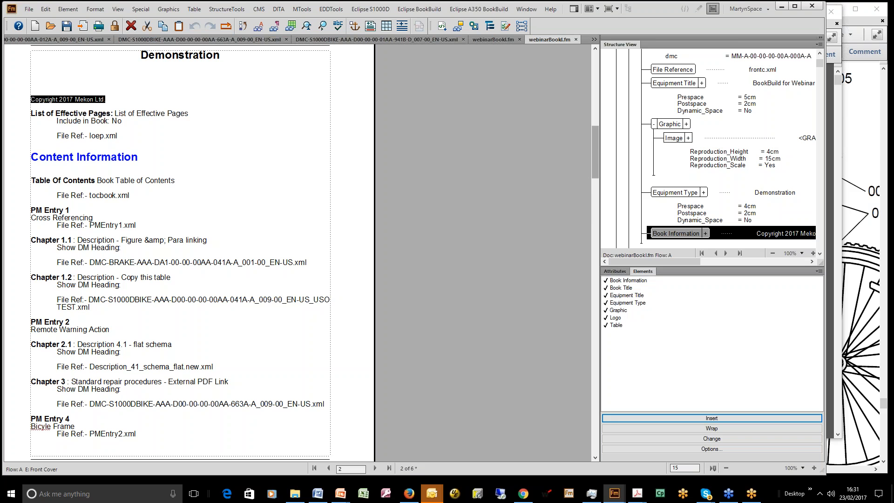
Step: Go to the Resource Files section on page 4 and examine the Logo element's position, colour and size attributes
{"action": "scroll", "coordinate": [585, 169], "scroll_direction": "up", "scroll_amount": 1}
{"action": "scroll", "coordinate": [591, 168], "scroll_direction": "down", "scroll_amount": 1}
{"action": "left_click_drag", "start_coordinate": [591, 168], "coordinate": [578, 296]}
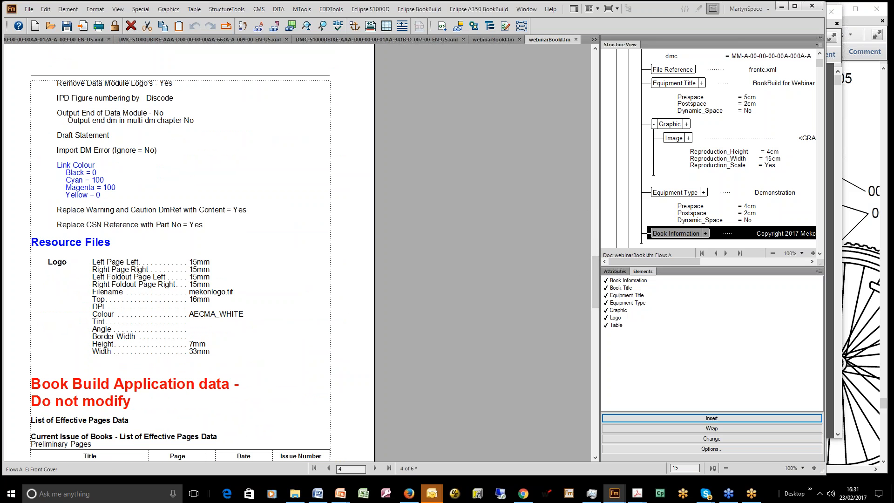
{"action": "left_click", "coordinate": [109, 244]}
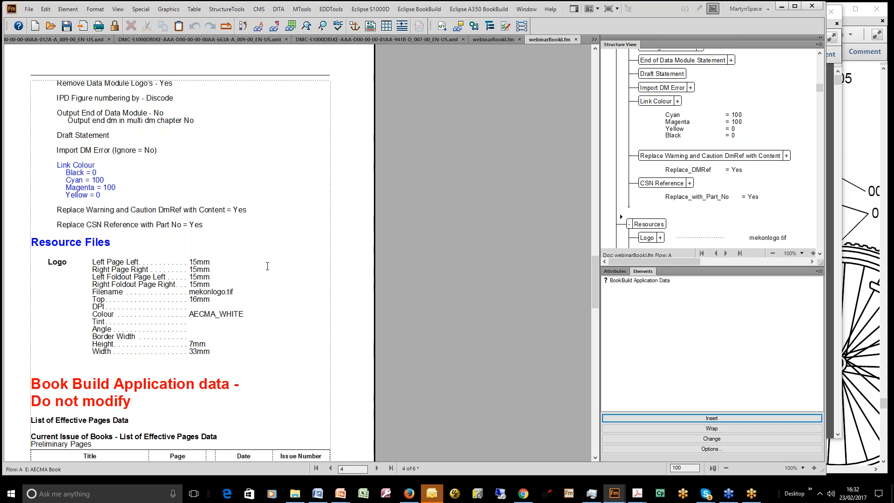
{"action": "left_click", "coordinate": [195, 316]}
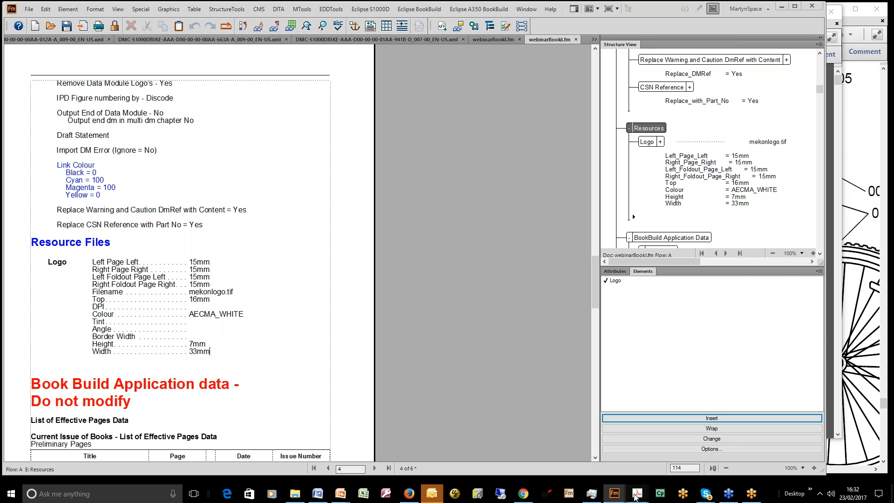
Step: Switch to webinarBookI.pdf in Acrobat, set the zoom to 100%, and examine the header logo on the Chapter 5.1 pages
{"action": "mouse_move", "coordinate": [637, 493]}
{"action": "left_click", "coordinate": [628, 453]}
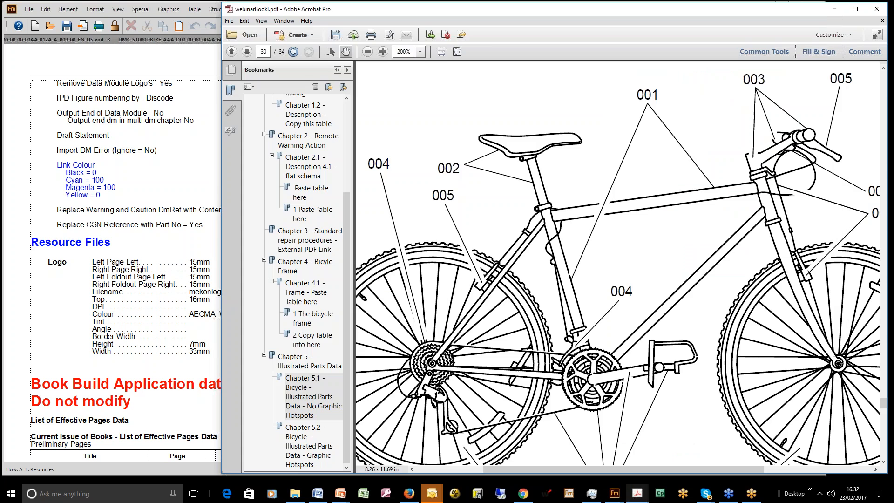
{"action": "scroll", "coordinate": [525, 242], "scroll_direction": "up", "scroll_amount": 5}
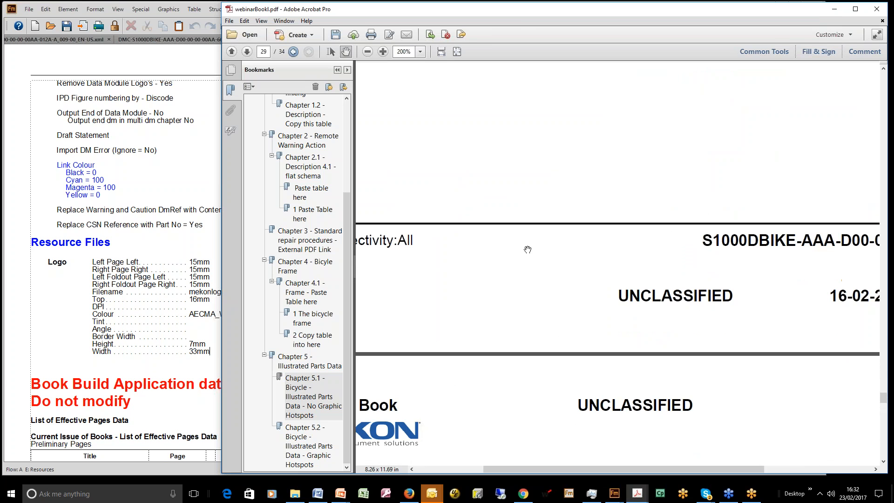
{"action": "left_click", "coordinate": [368, 52]}
{"action": "left_click", "coordinate": [367, 52]}
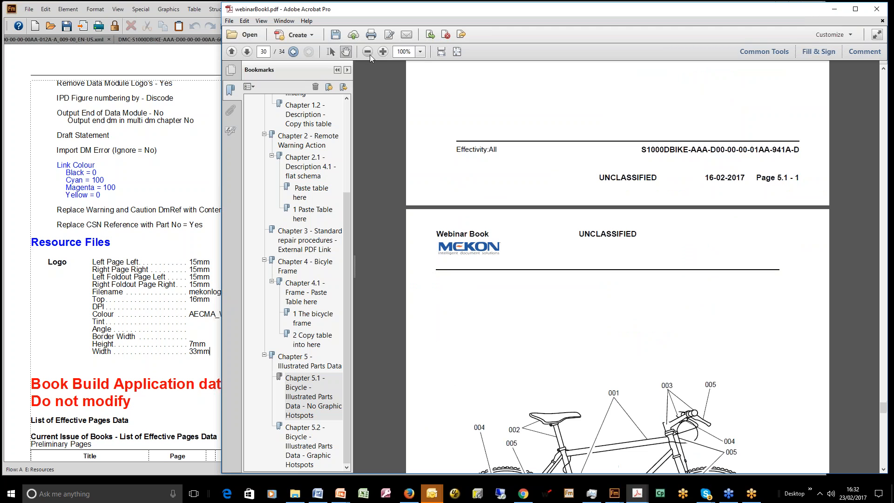
{"action": "scroll", "coordinate": [598, 293], "scroll_direction": "down", "scroll_amount": 1}
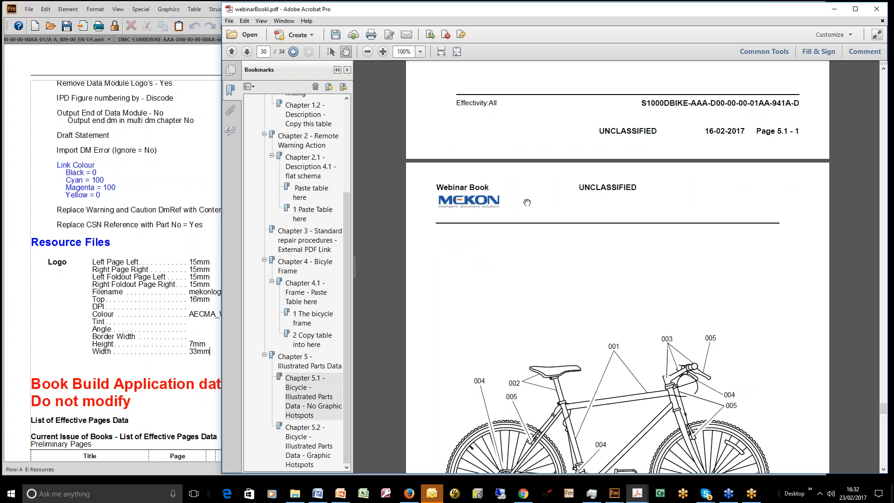
{"action": "scroll", "coordinate": [526, 203], "scroll_direction": "up", "scroll_amount": 10}
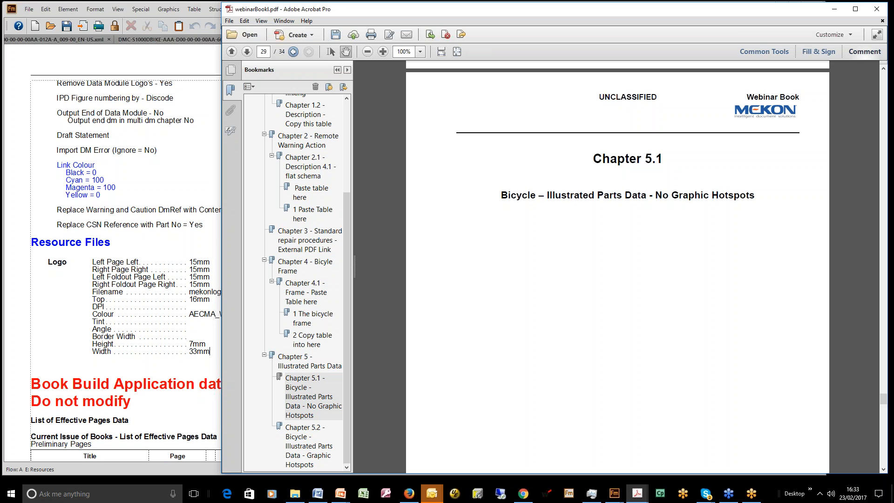
{"action": "left_click", "coordinate": [889, 23]}
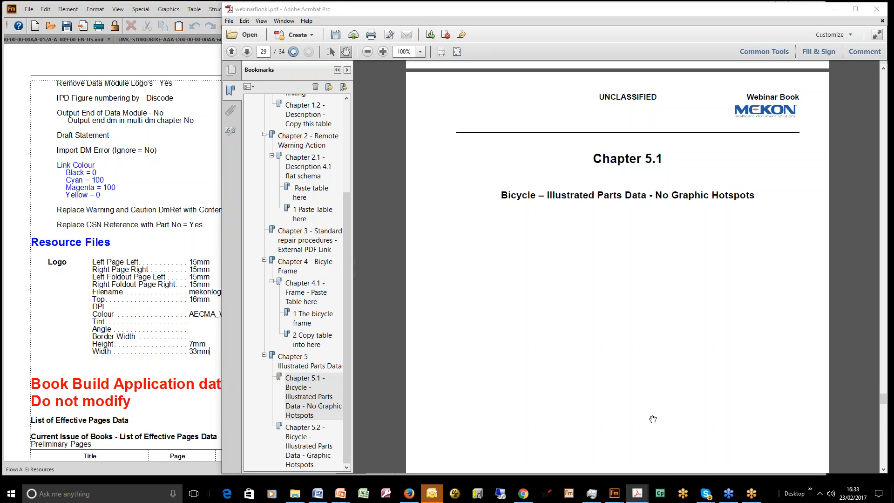
{"action": "left_click", "coordinate": [659, 15]}
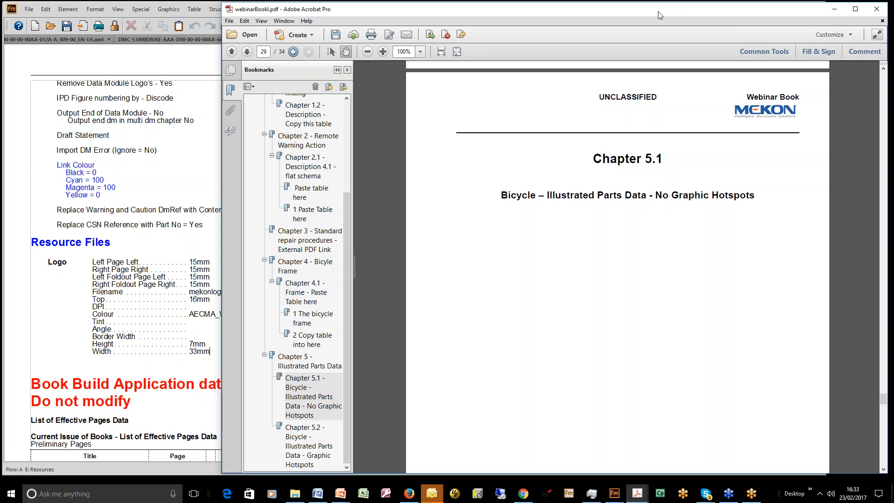
{"action": "left_click_drag", "start_coordinate": [659, 15], "coordinate": [465, 11]}
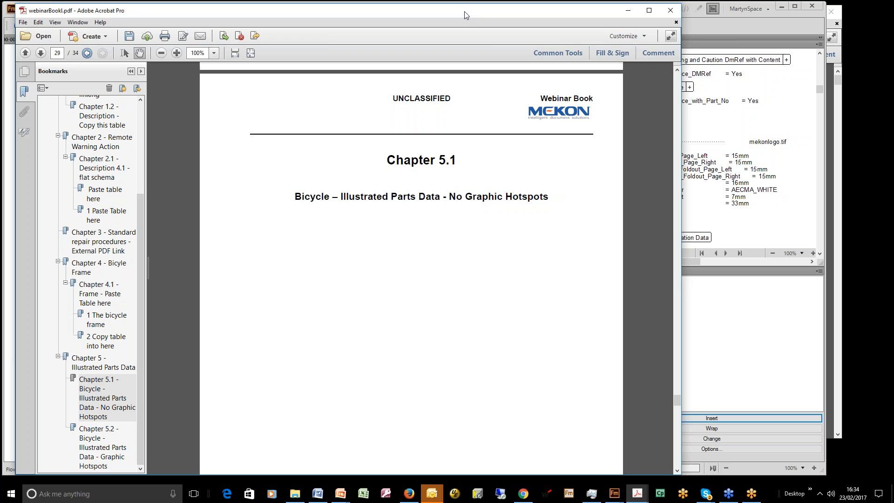
{"action": "left_click", "coordinate": [772, 348]}
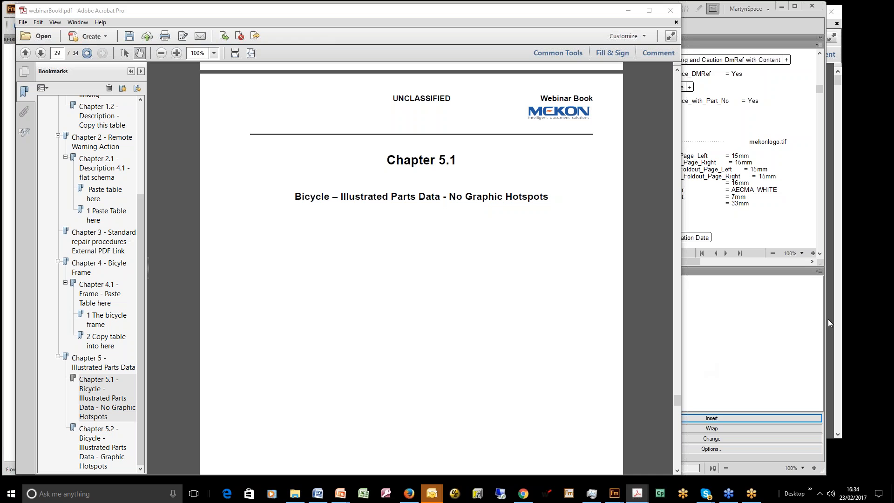
{"action": "left_click", "coordinate": [833, 294]}
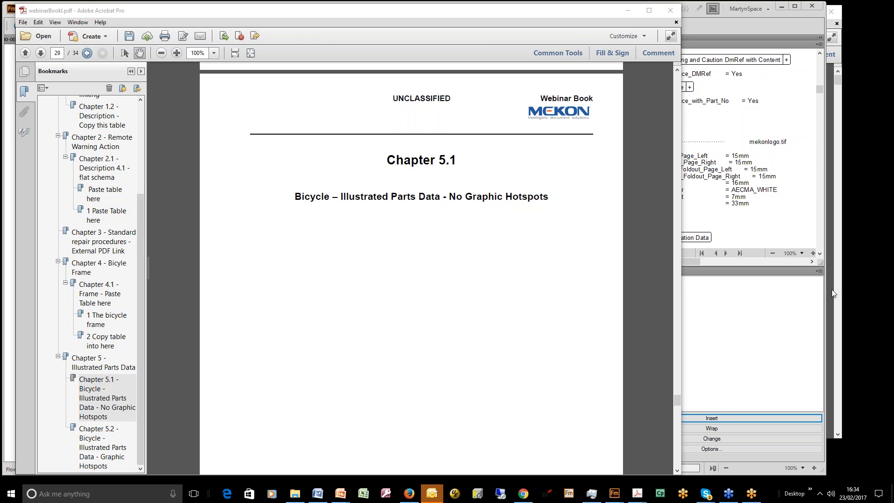